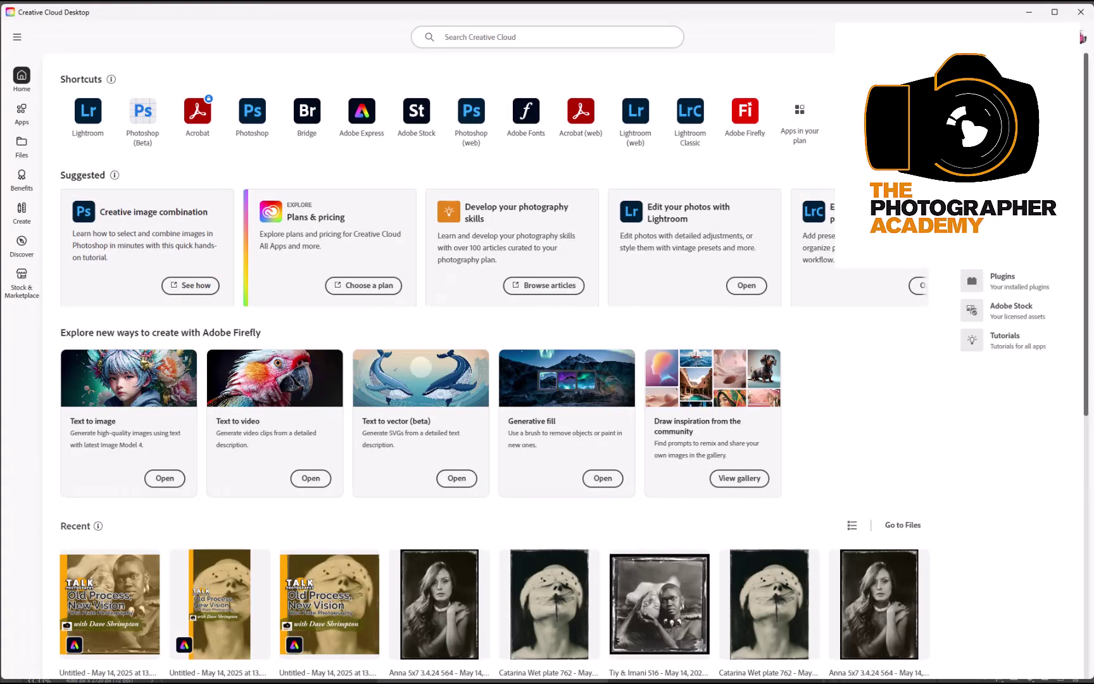
Check that Photoshop (Beta) is installed among the beta apps in Creative Cloud Desktop, and minimize that window.
click(21, 116)
click(131, 76)
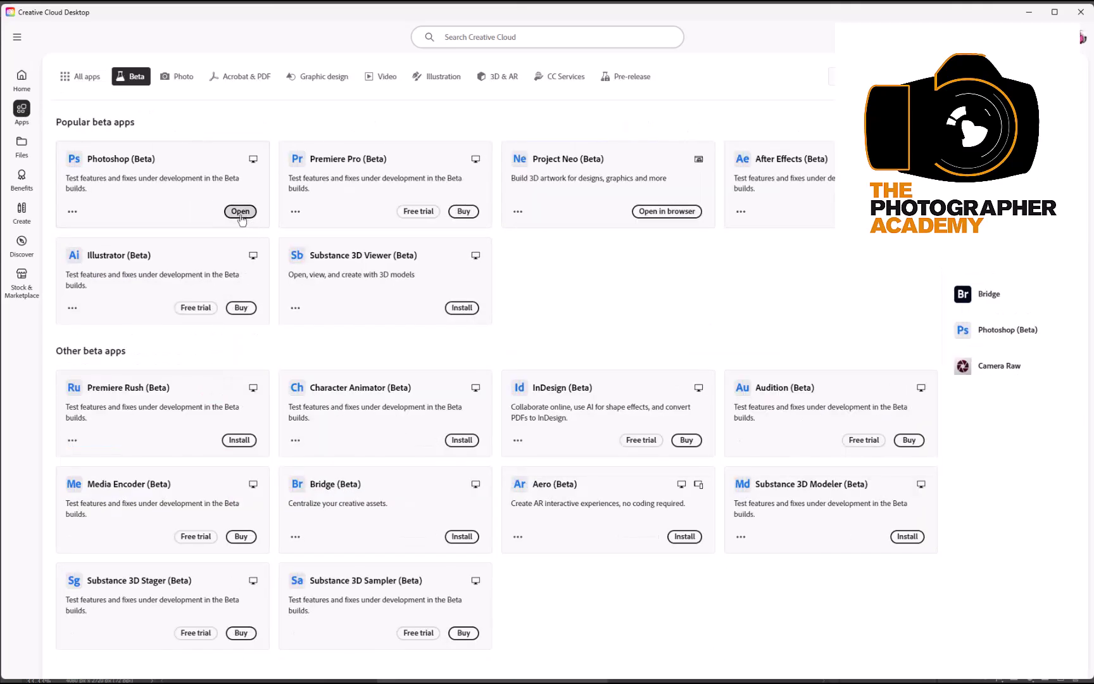
click(1029, 11)
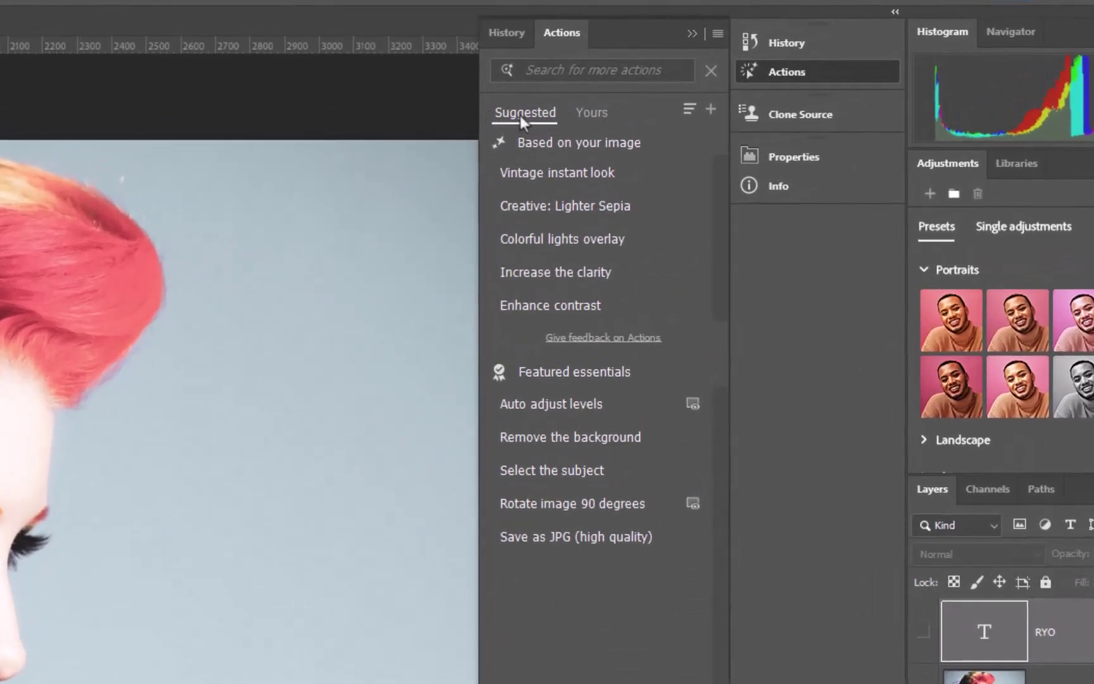
Look through the personal action sets, including Light Leaks and Boudoir, and return to the suggested actions.
click(592, 112)
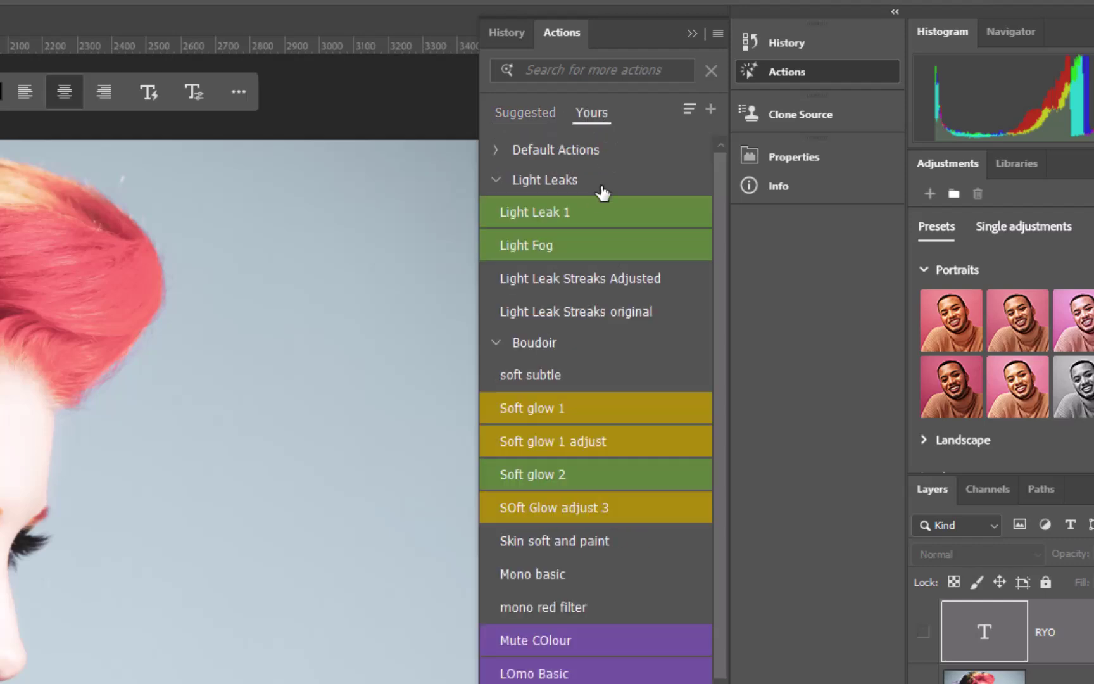
scroll(647, 528, down, 1)
scroll(646, 505, up, 1)
click(520, 115)
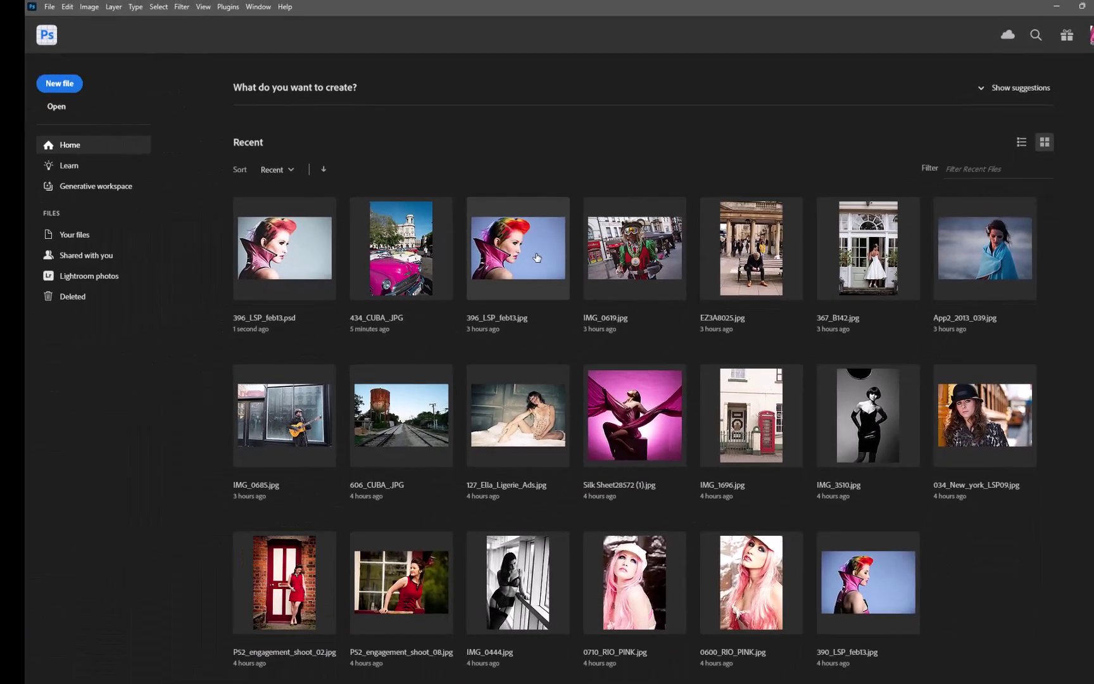
Open the recent file 434_CUBA_.JPG and bring the pink car into view.
click(421, 247)
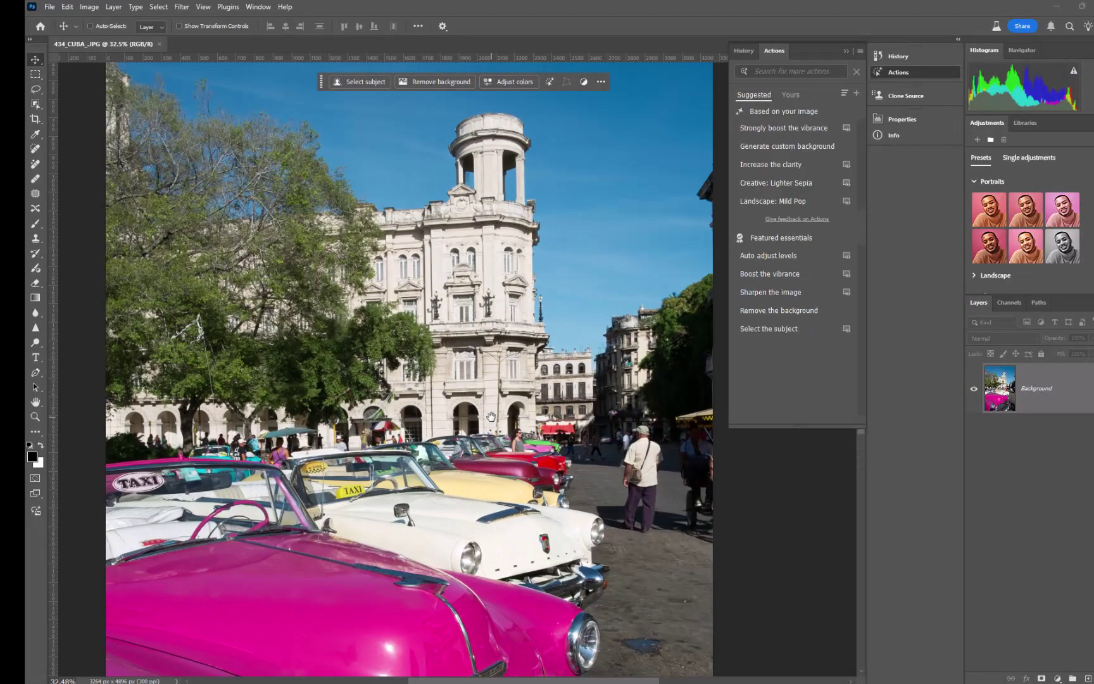
scroll(532, 304, up, 3)
drag(553, 309, 543, 304)
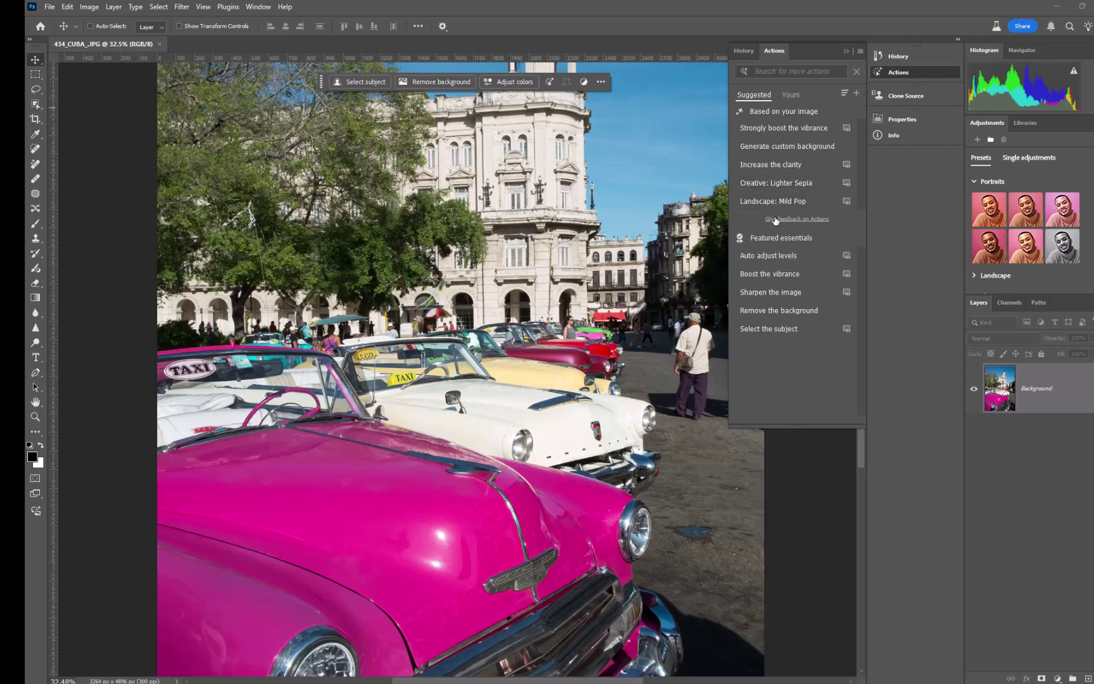
Try the Landscape: Mild Pop action on the Cuba photo, compare before and after, and undo it.
click(762, 203)
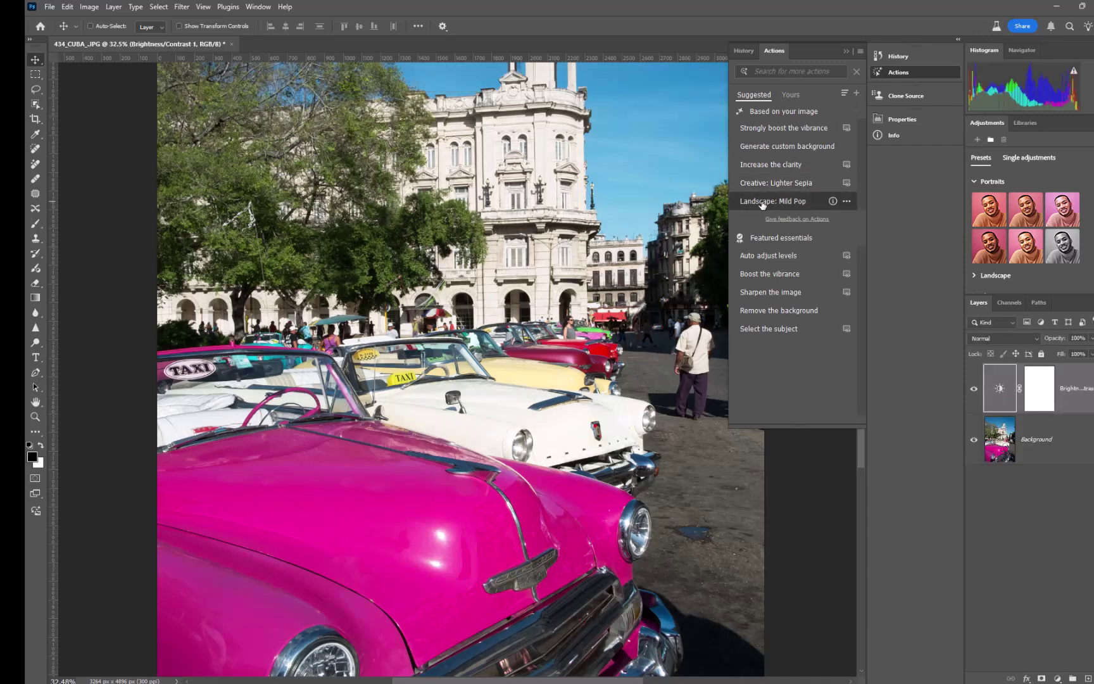
key(ctrl+z)
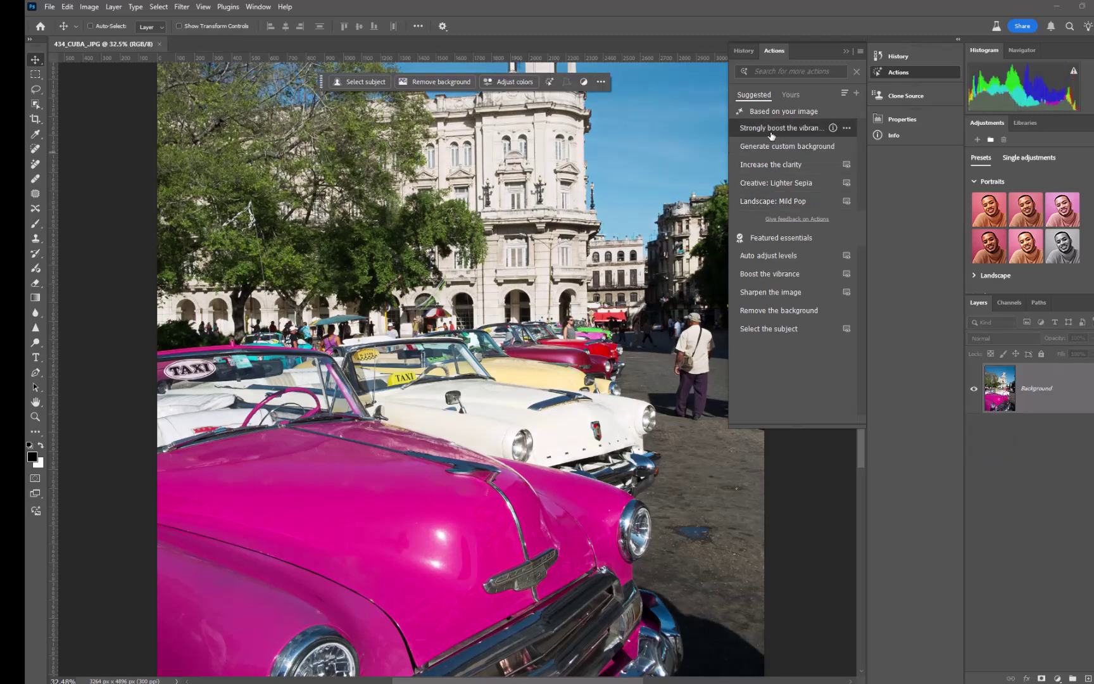
key(ctrl+shift+z)
key(ctrl+z)
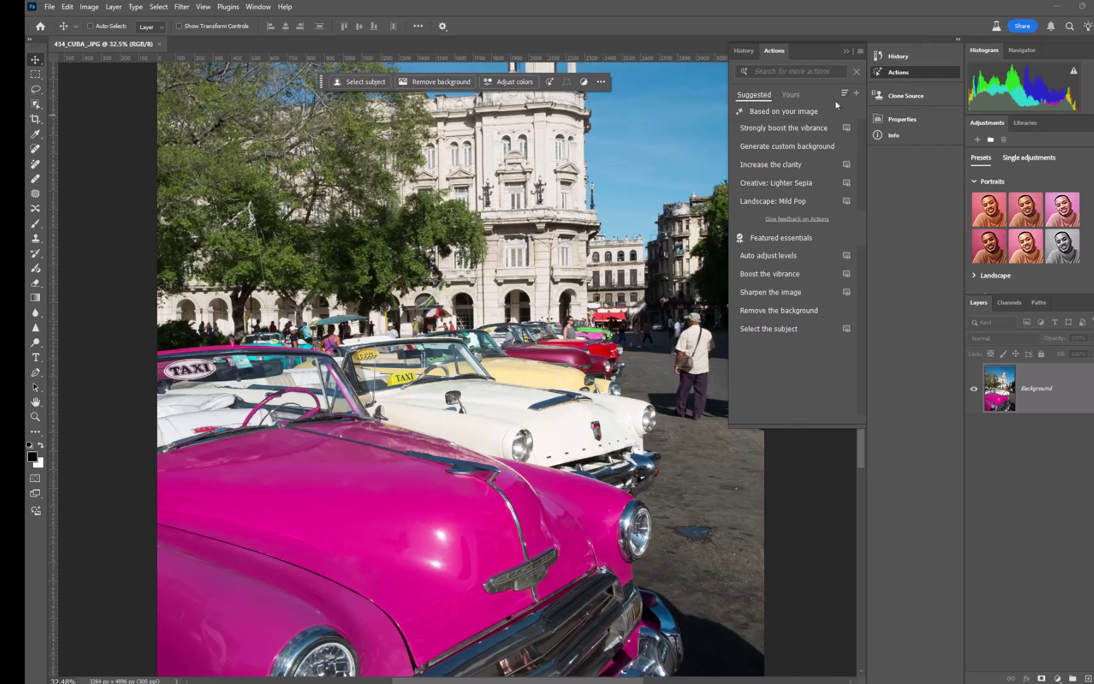
Try a tighter spacing for the suggested actions list and restore the roomier spacing.
click(844, 93)
click(867, 129)
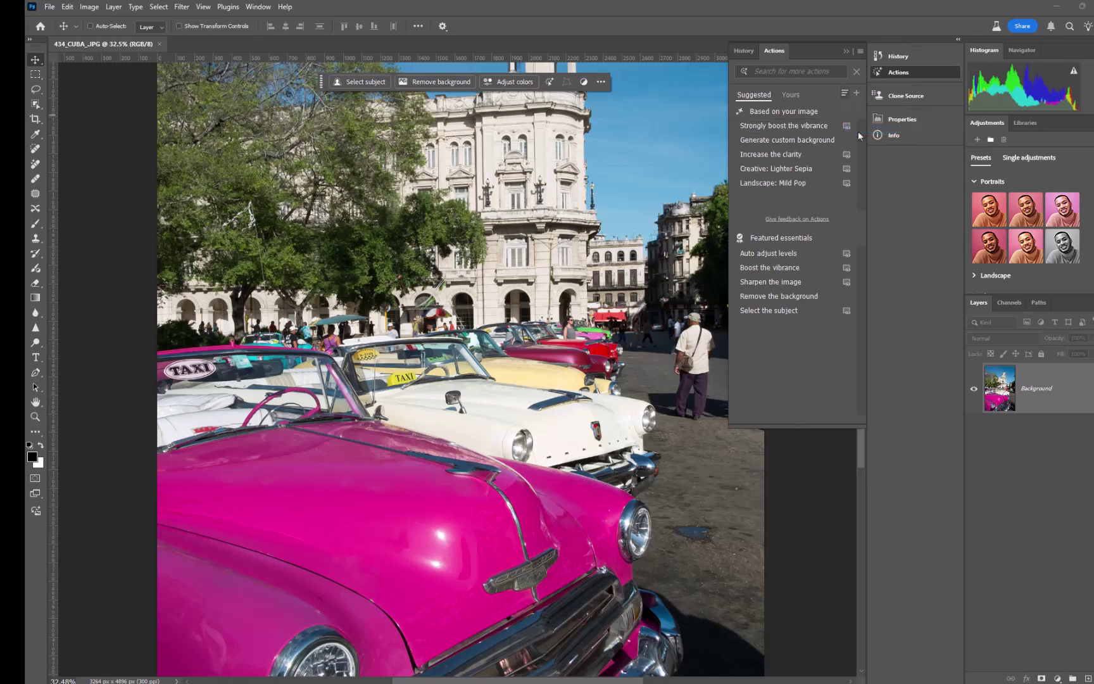
click(845, 93)
click(880, 115)
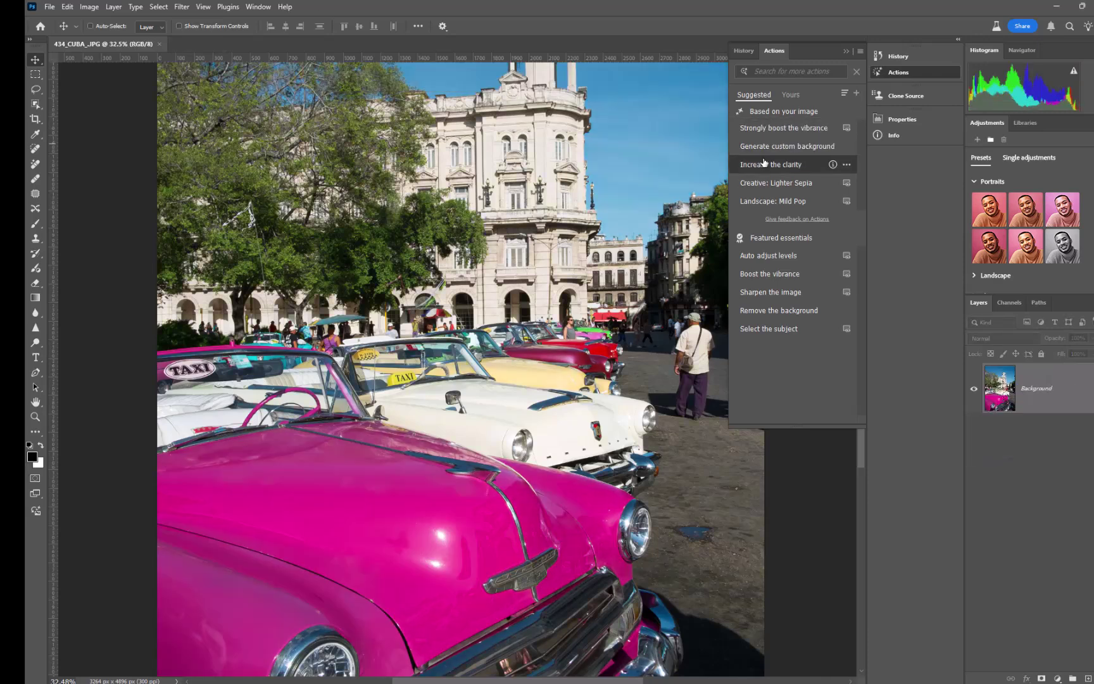
Try suggested actions such as Increase the clarity, Creative: Lighter Sepia and Increase saturation on the Cuba photo, and undo them.
click(764, 164)
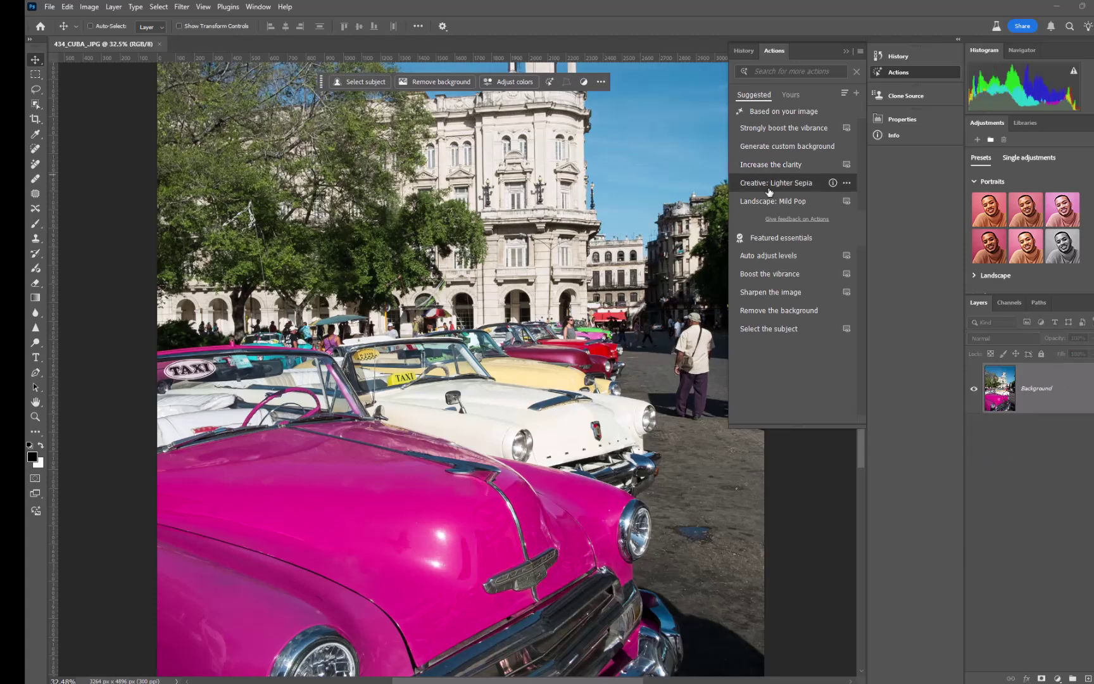
click(769, 181)
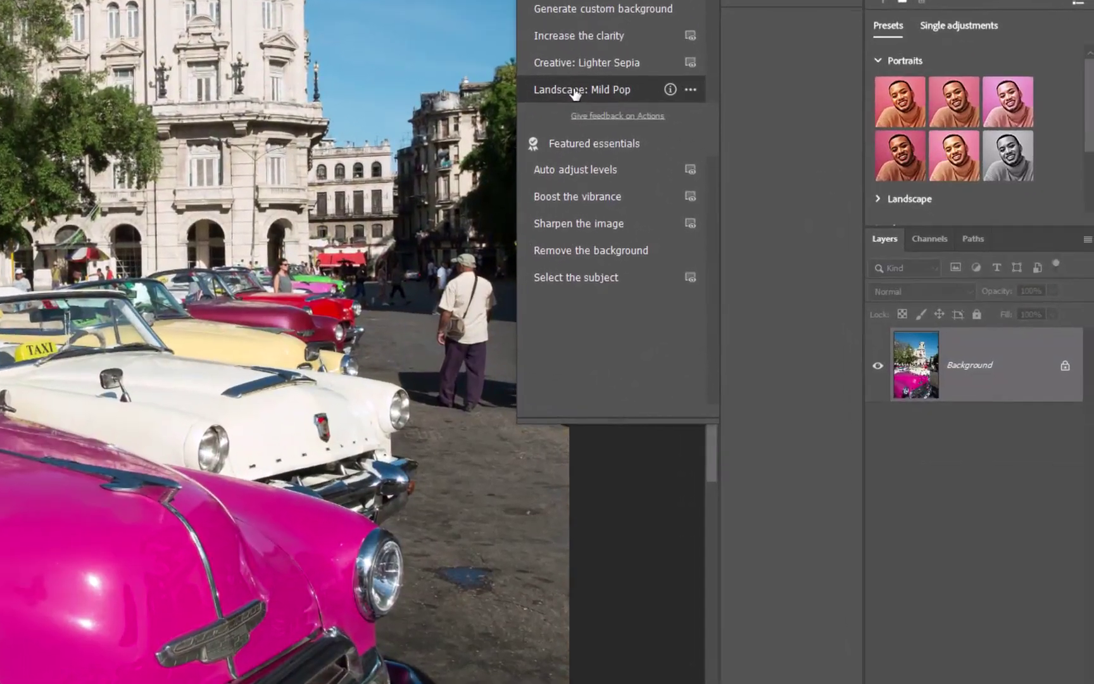
click(575, 93)
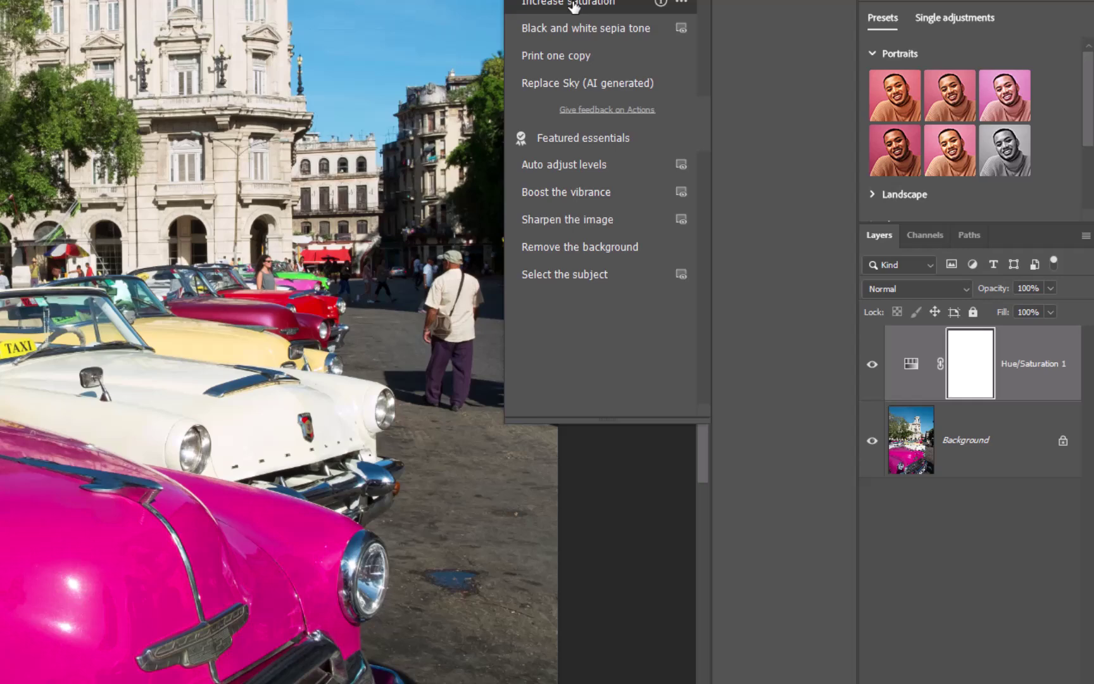
key(ctrl+z)
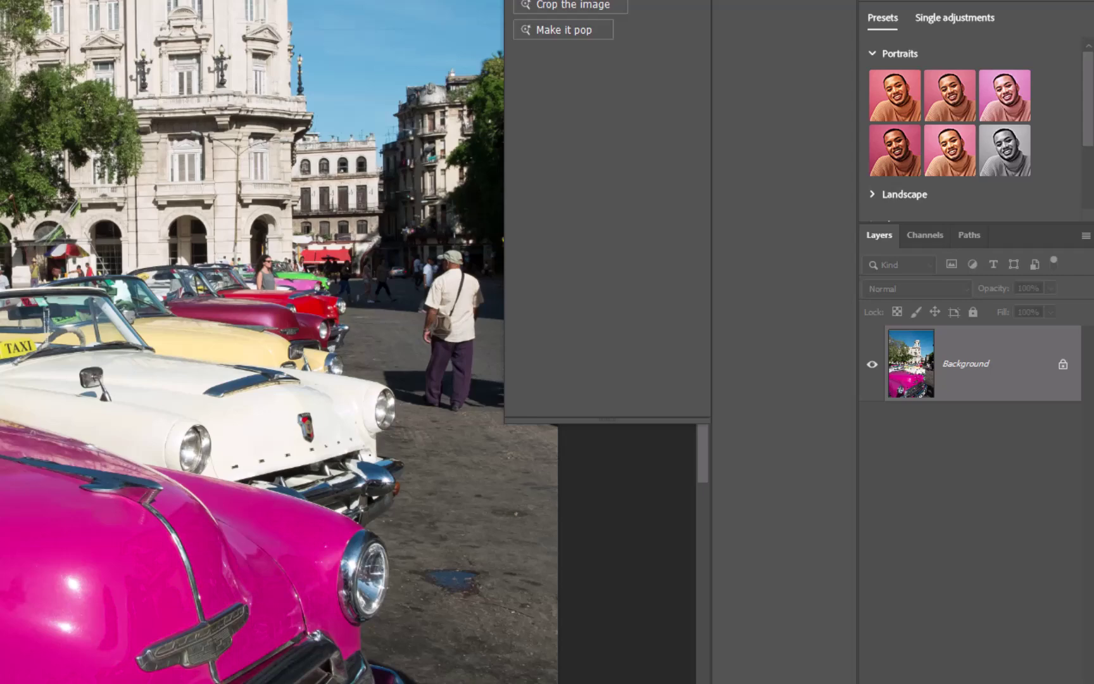
List all available actions, try Landscape color preset 8, and view the apply options for Landscape color preset 5.
key(alt+F9)
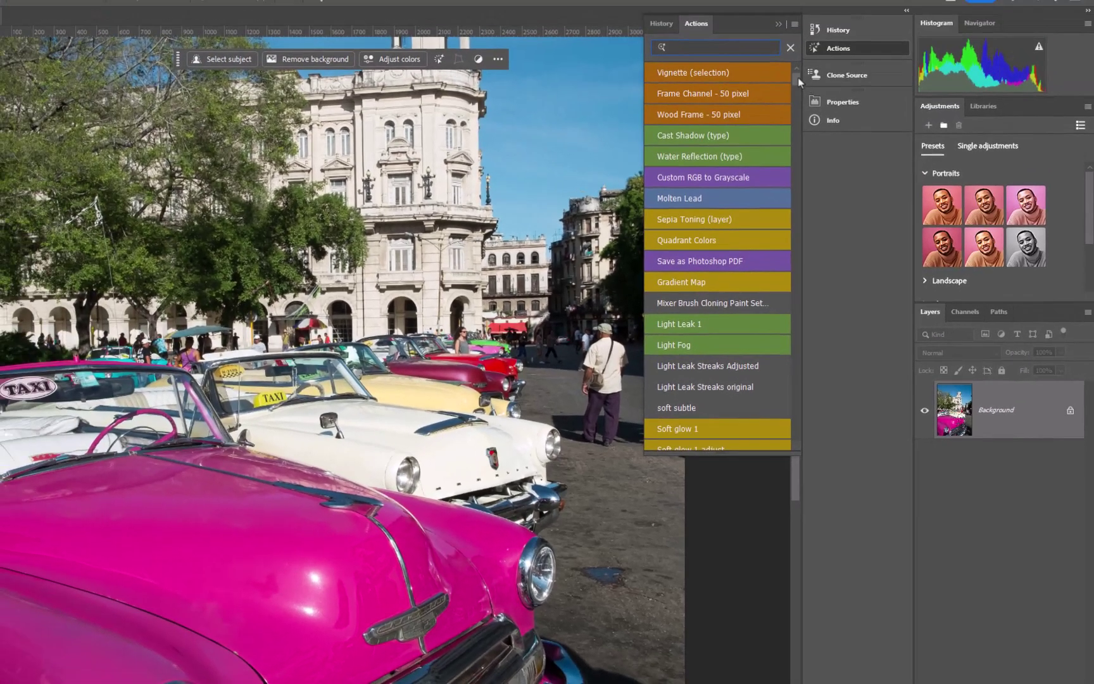
drag(797, 77, 786, 200)
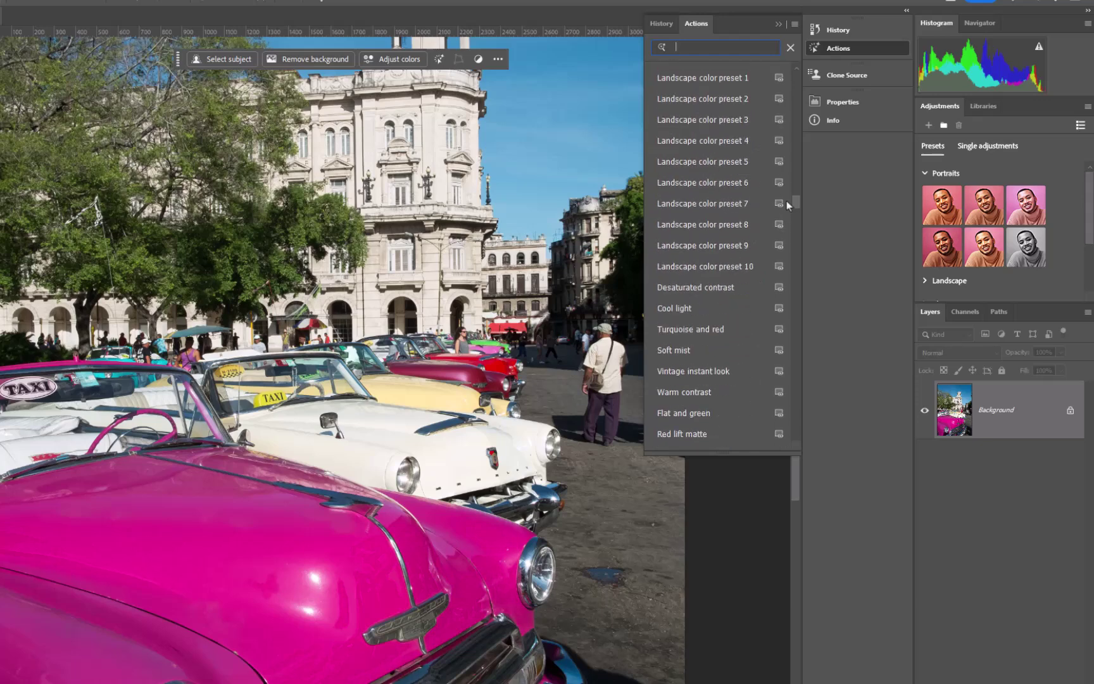
click(693, 224)
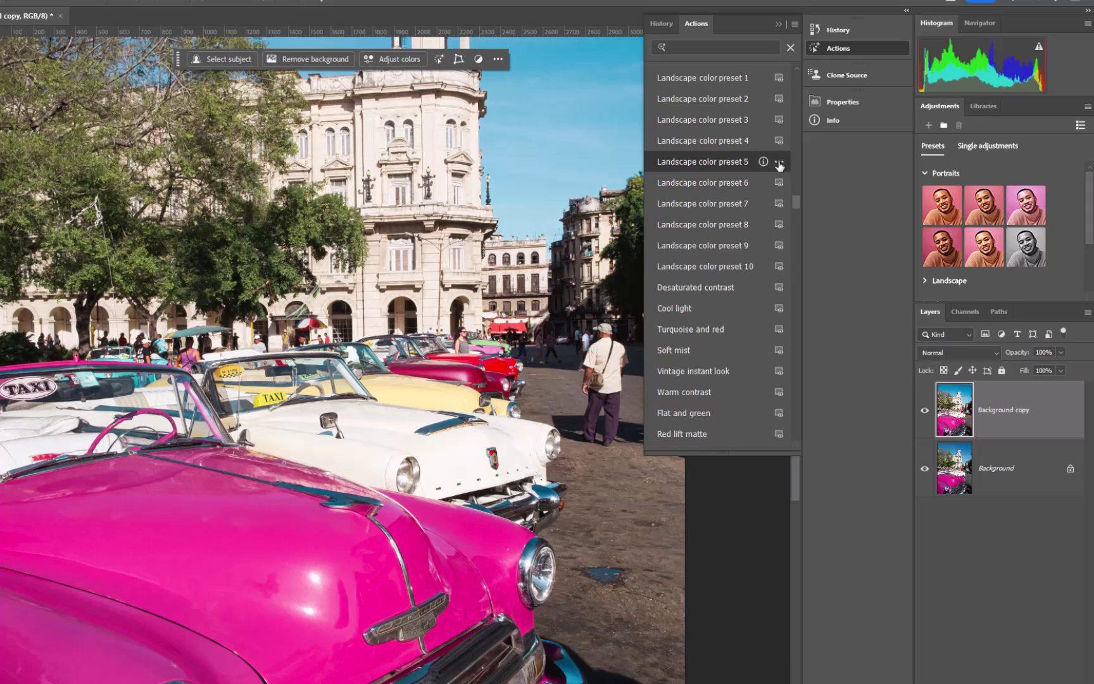
click(779, 164)
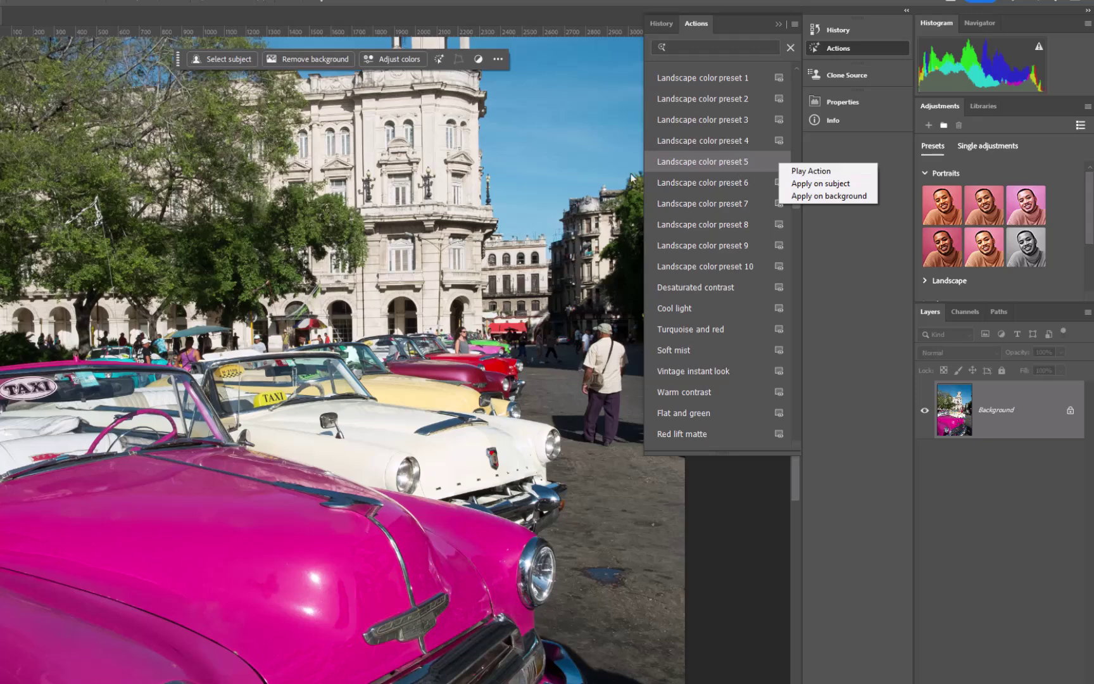
key(Escape)
Close the Cuba photo, open App2_2013_039.jpg and return to the suggested actions for it.
key(ctrl+w)
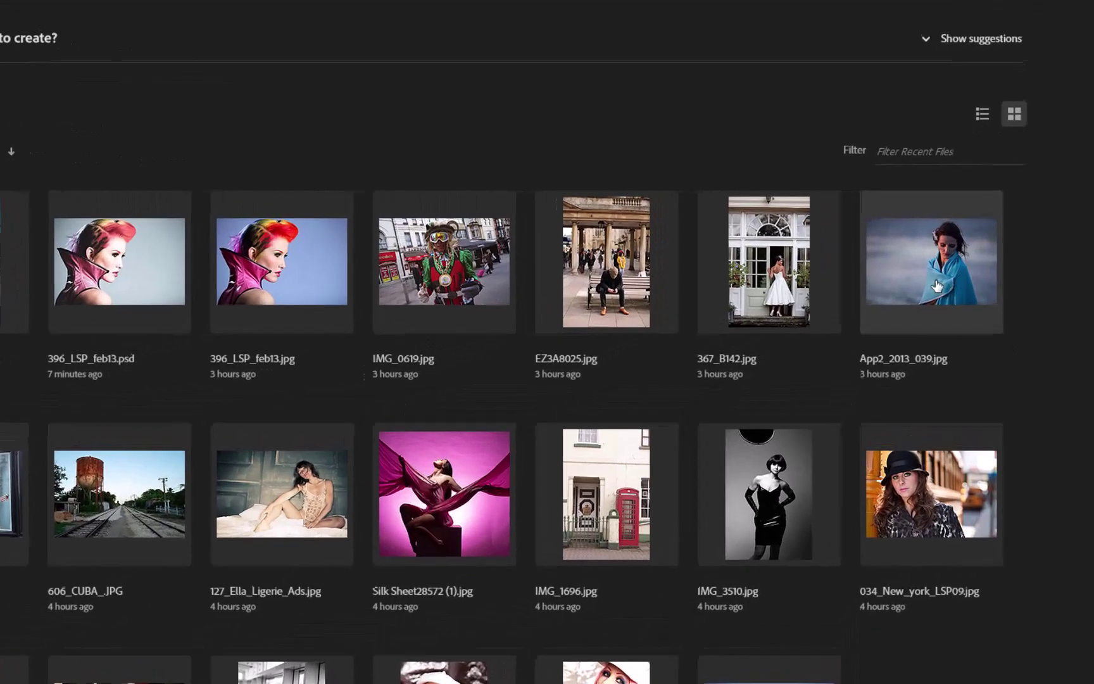
click(936, 286)
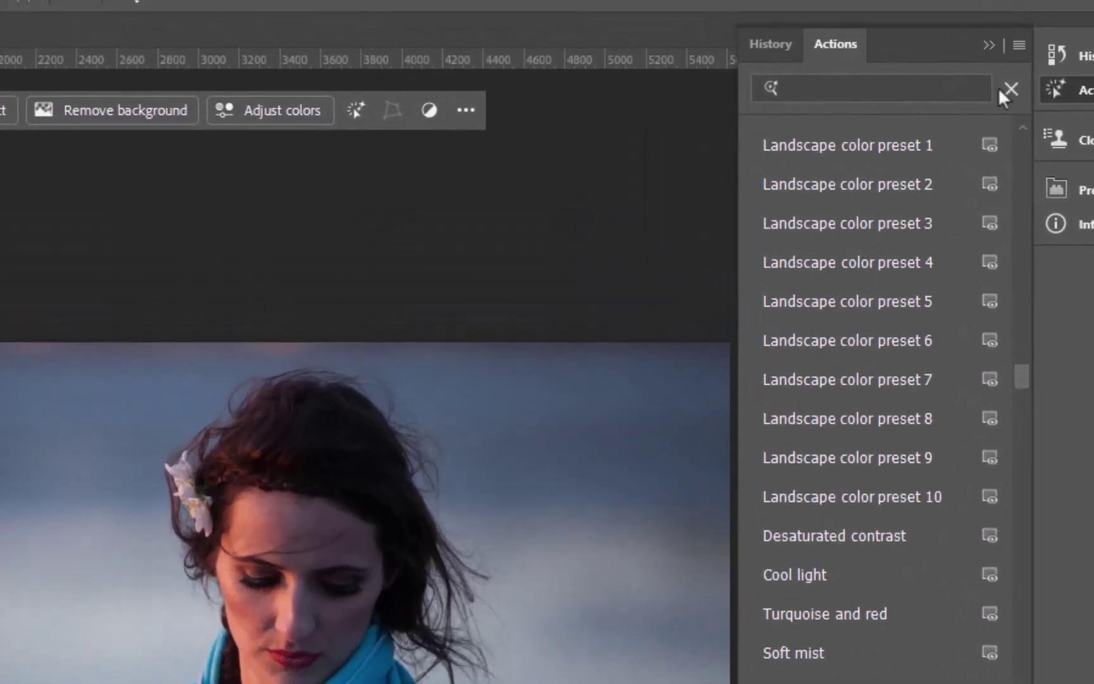
click(1007, 90)
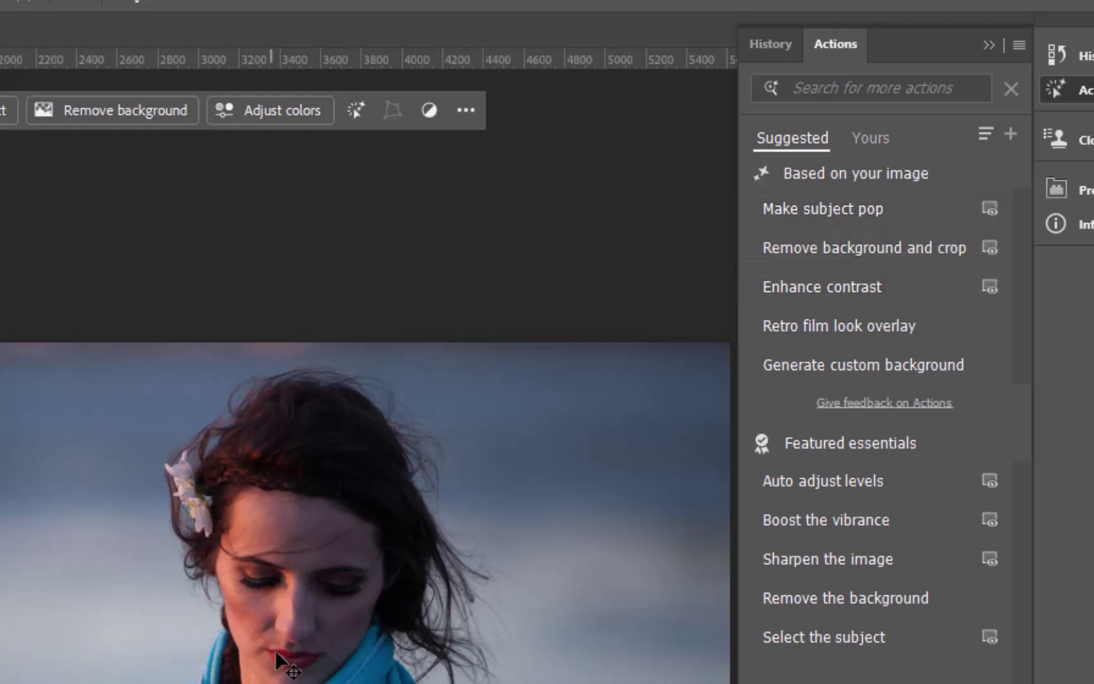
Search the actions for "haze" and try Decrease image haze on the portrait.
click(872, 82)
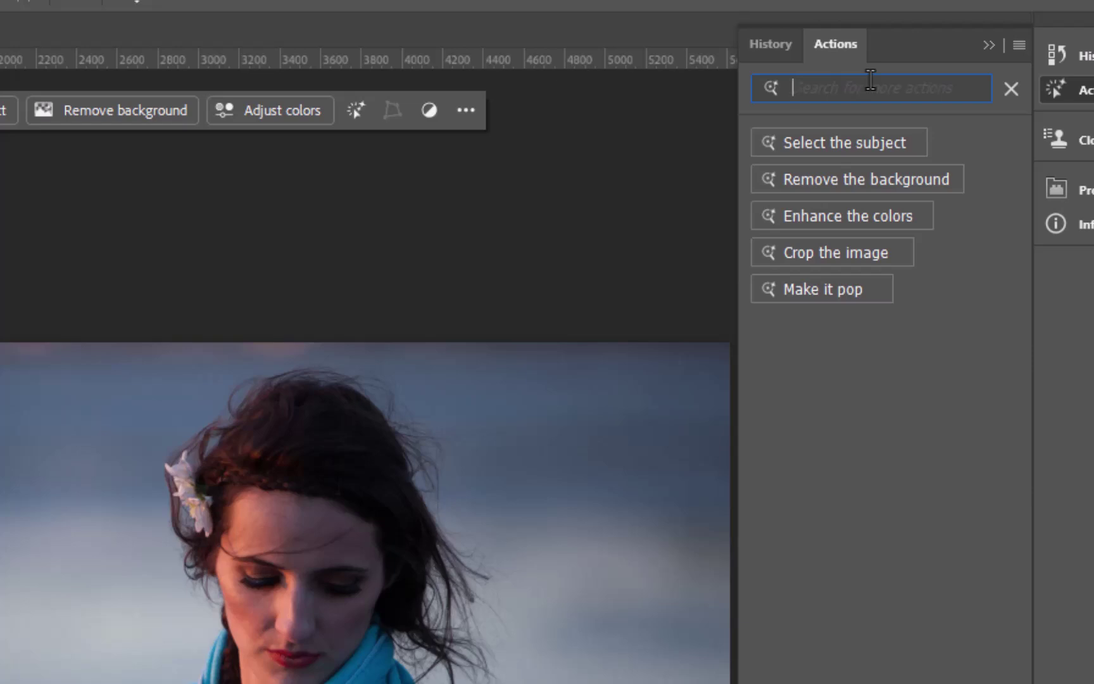
text(h)
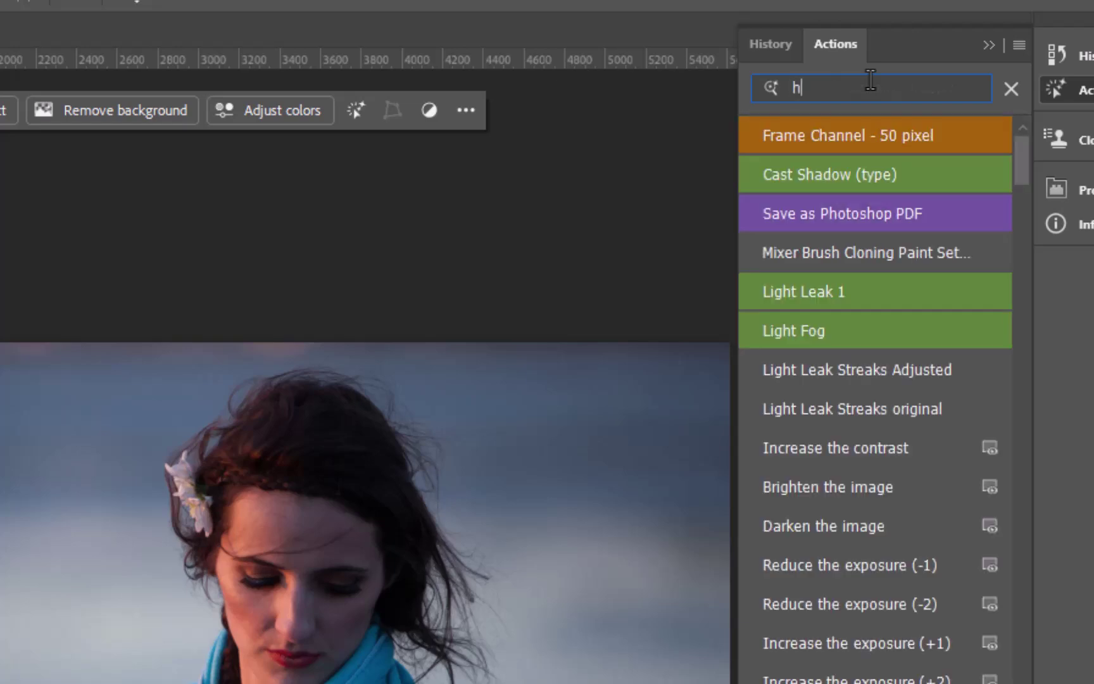
text(aze)
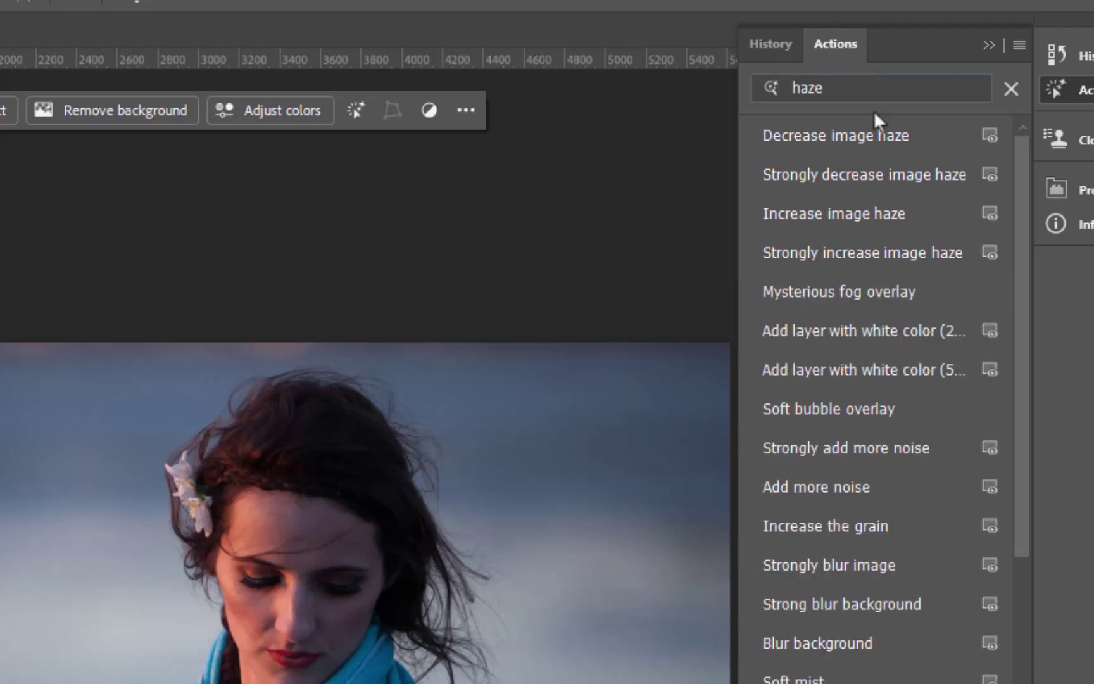
click(911, 133)
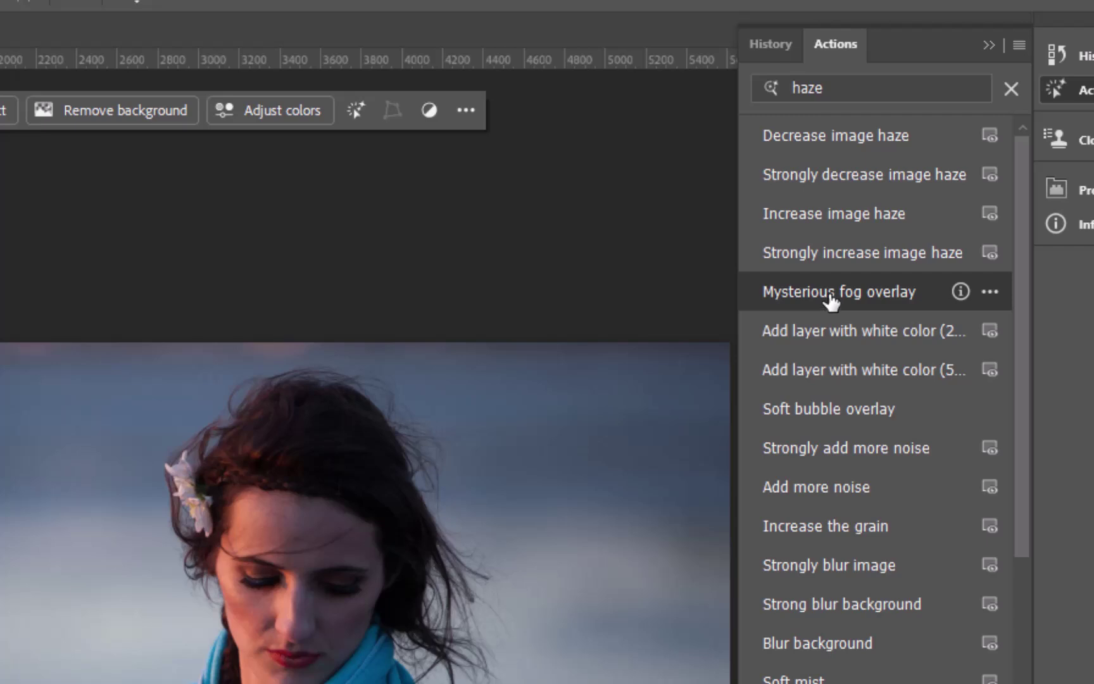
Try the Mysterious fog overlay action on the portrait, compare its fog variations, and remove the generated overlay.
click(831, 297)
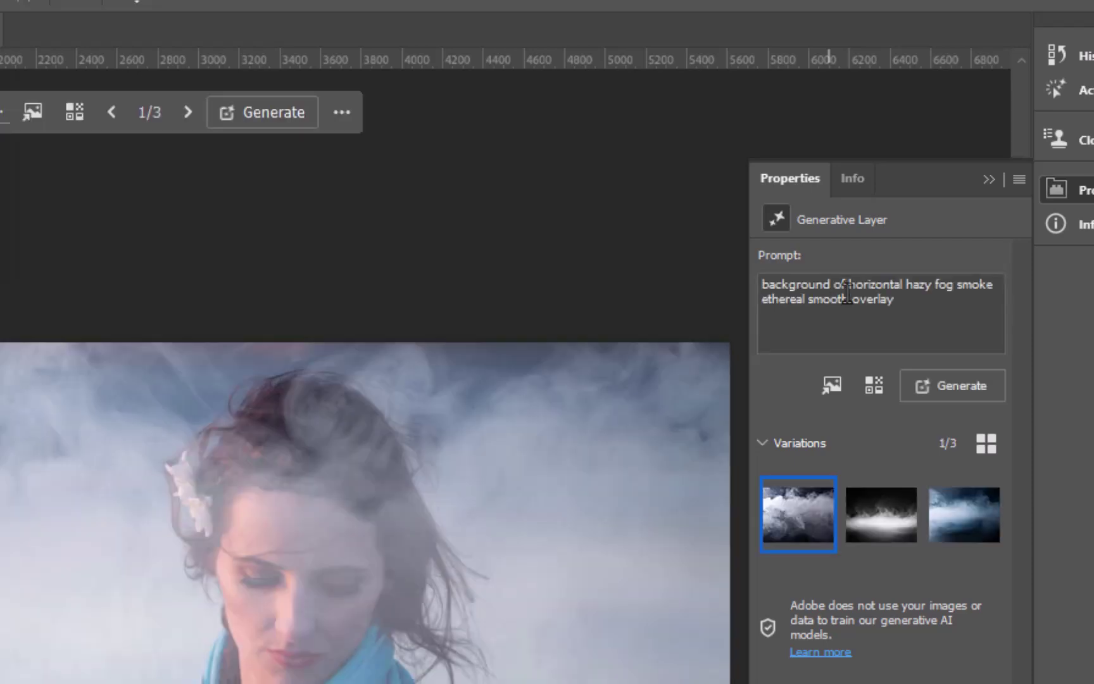
key(Delete)
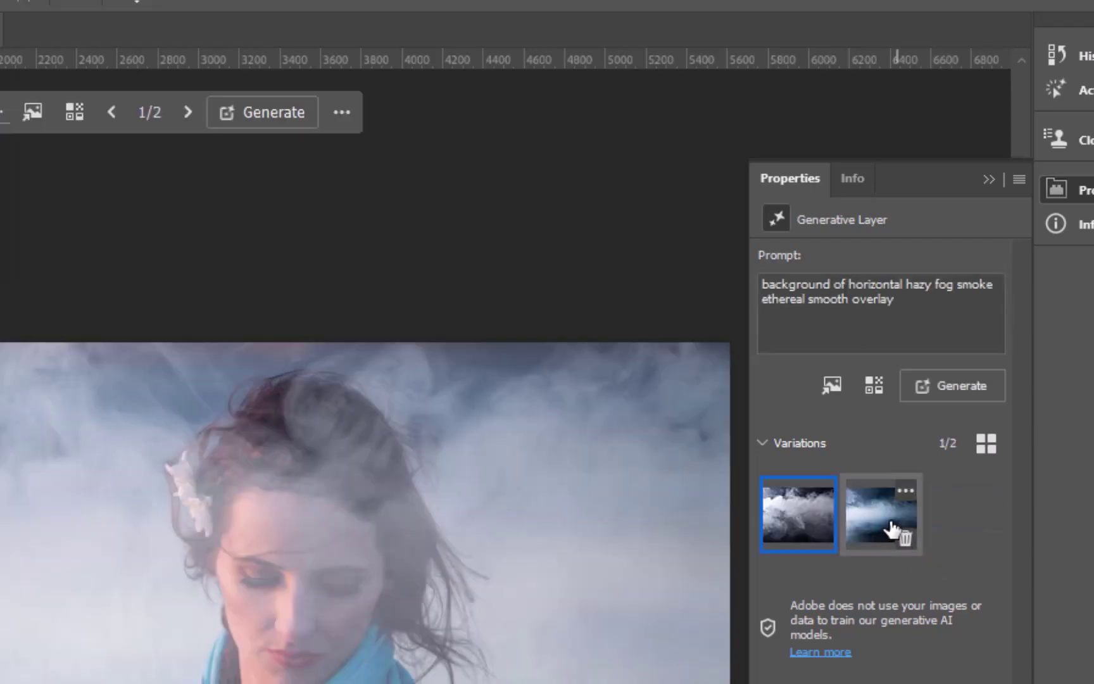
click(892, 529)
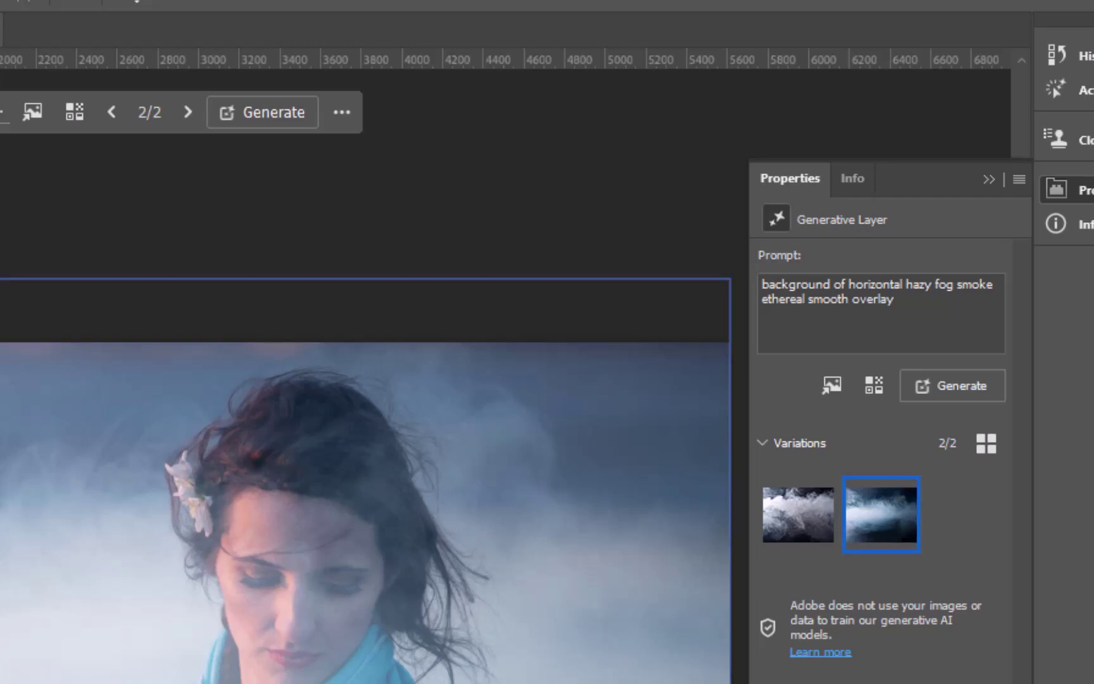
key(Delete)
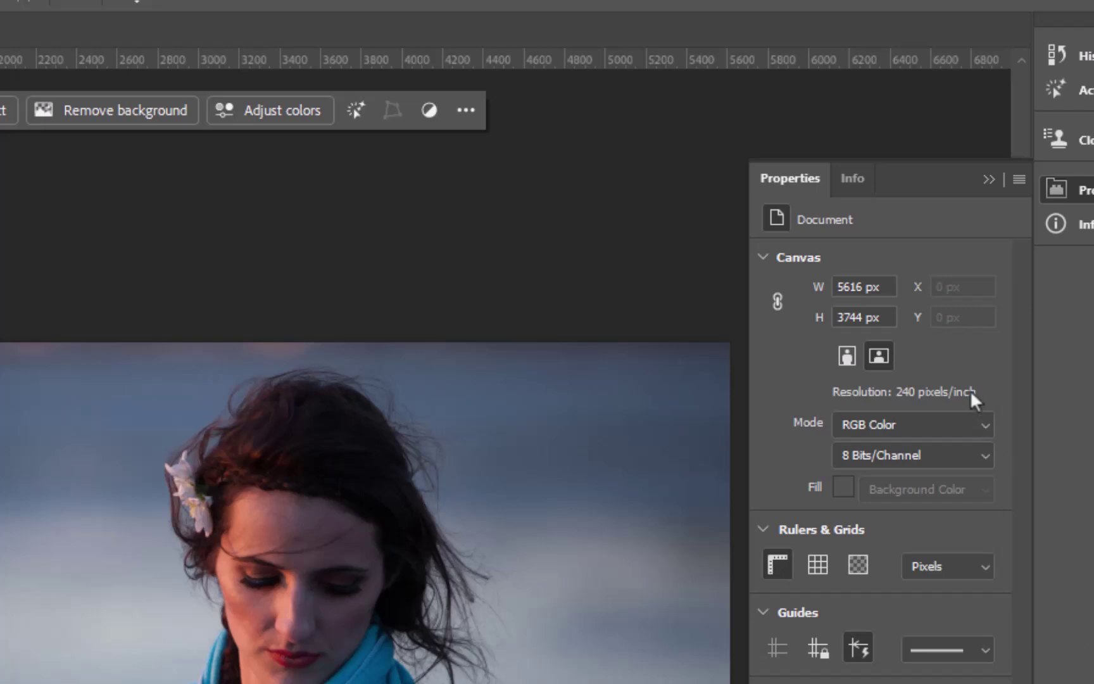
Clear the haze search from the actions and show the personal action sets.
click(1054, 88)
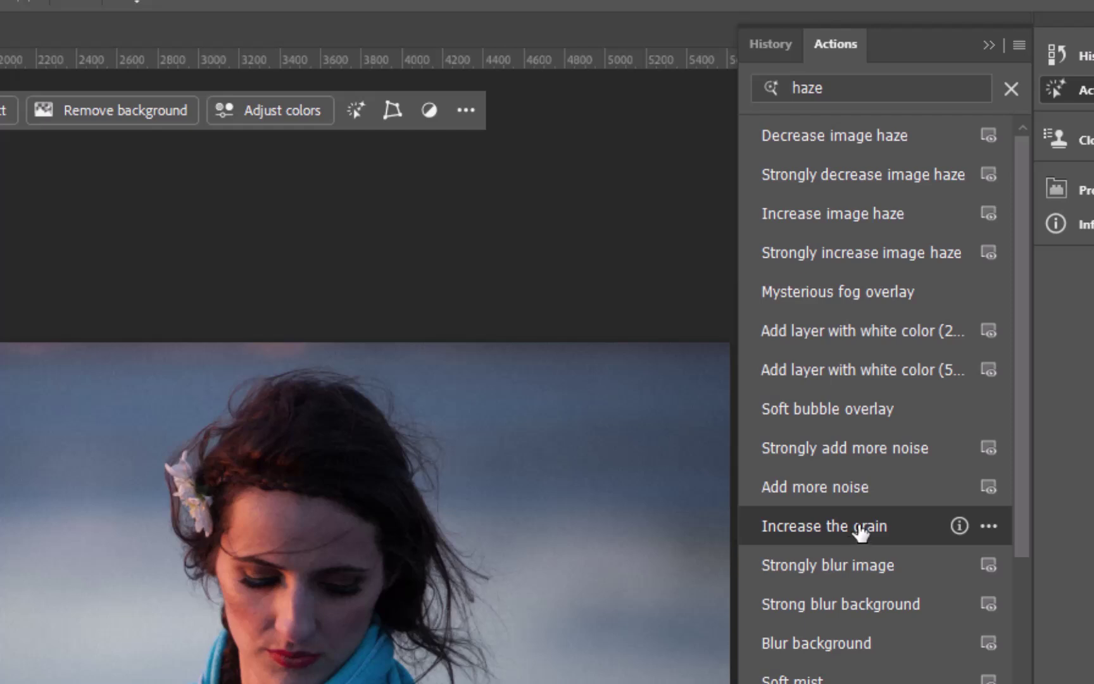
click(1008, 89)
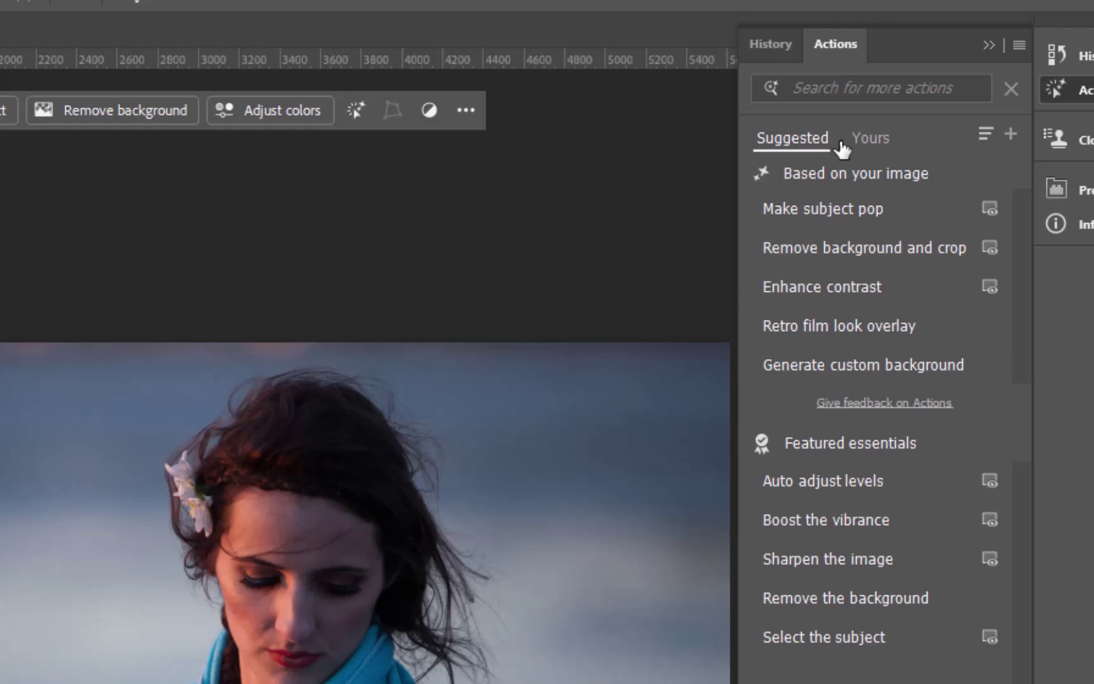
click(872, 139)
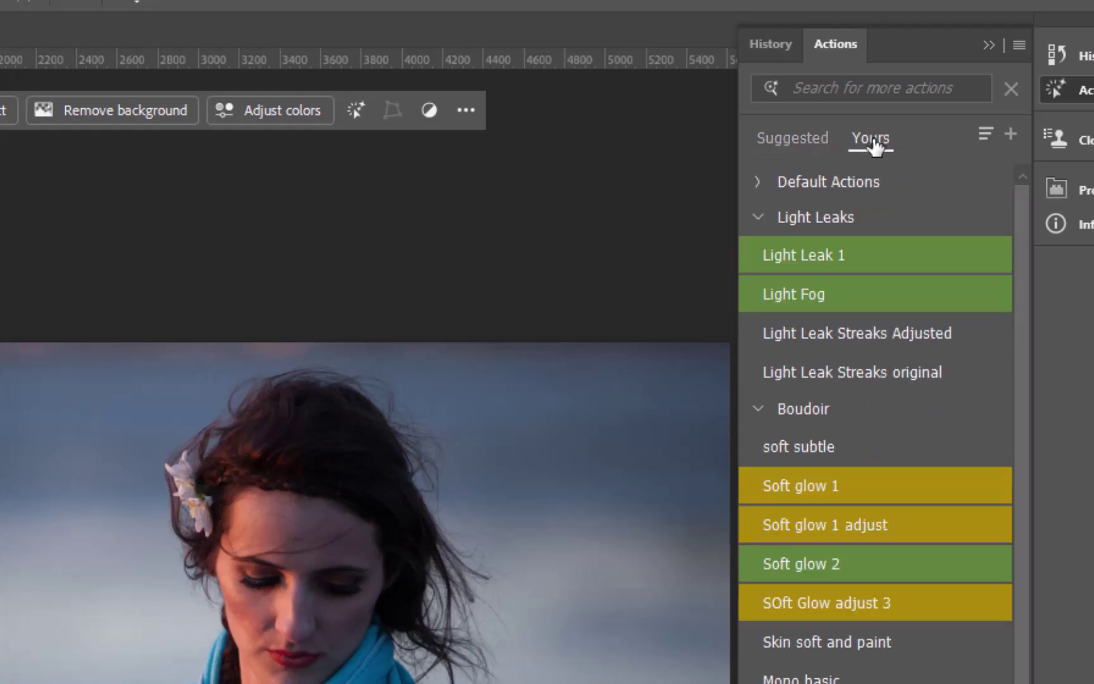
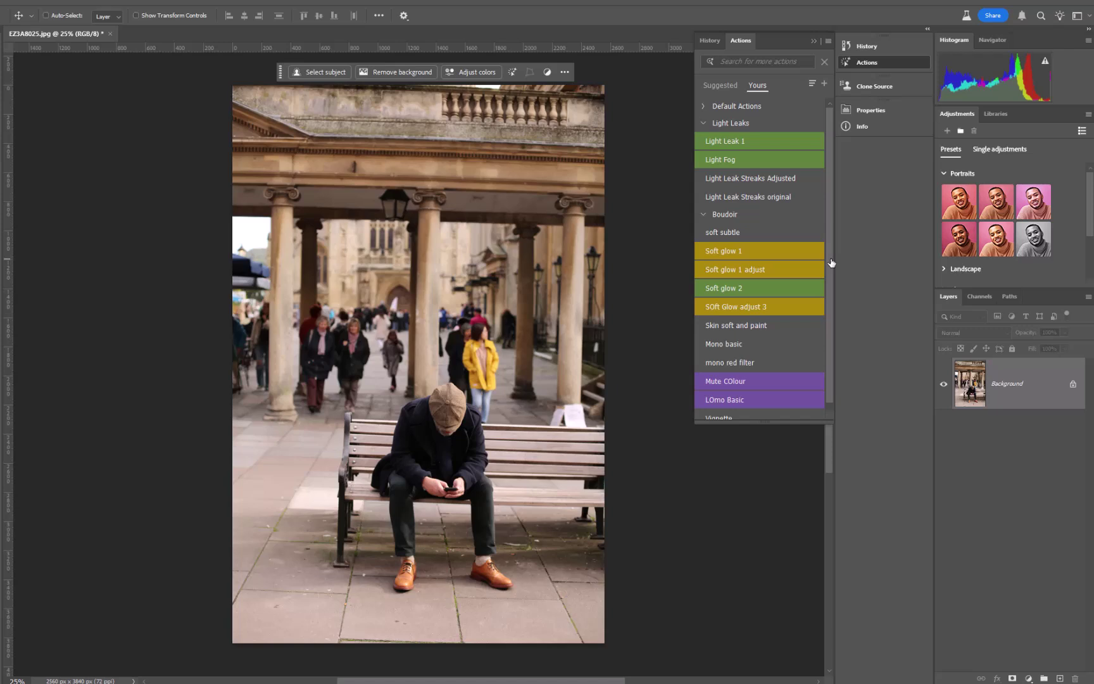
Set Select Subject processing to Cloud (Detailed results) and select the man sitting on the bench.
mouse_move(811, 259)
scroll(450, 487, up, 3)
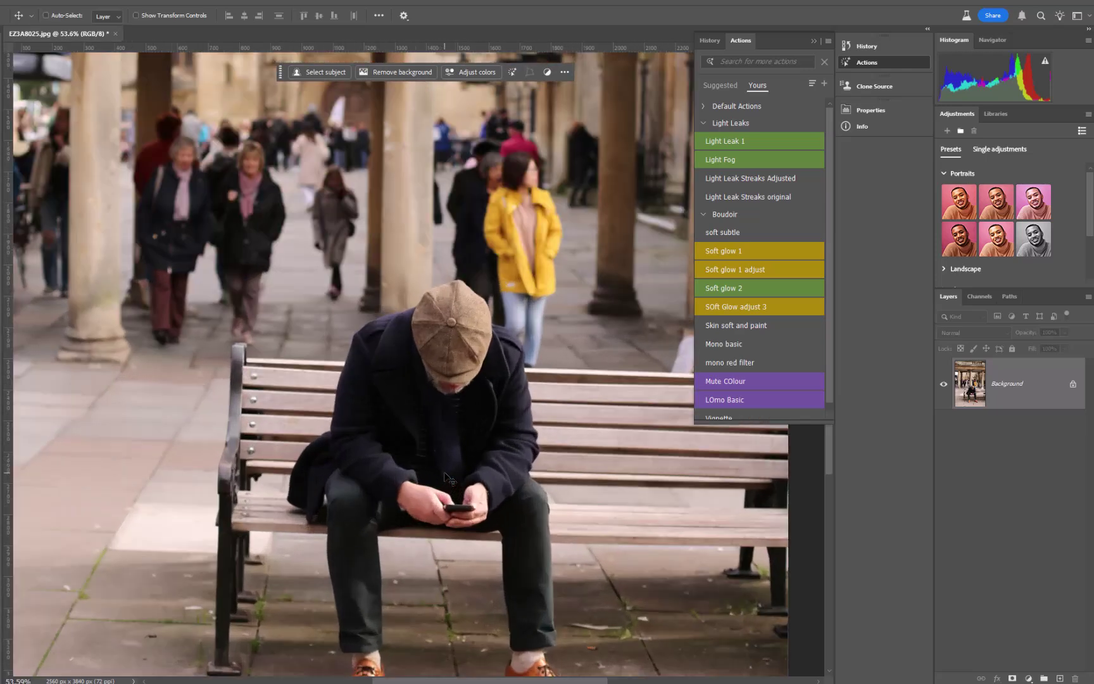
scroll(441, 495, down, 1)
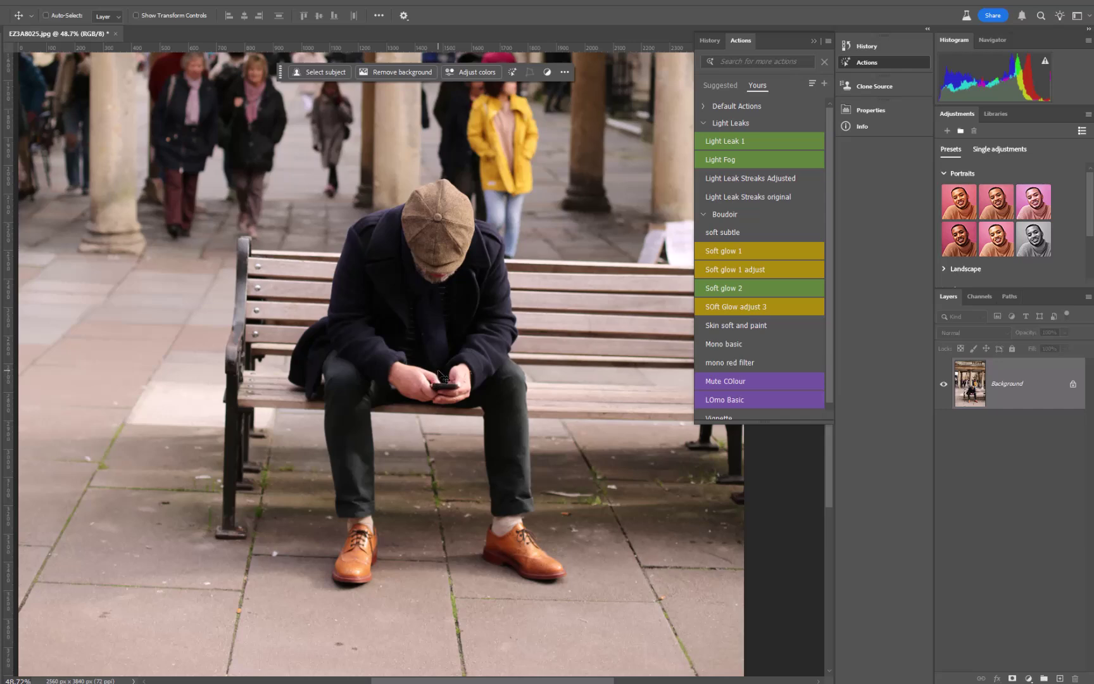
key(w)
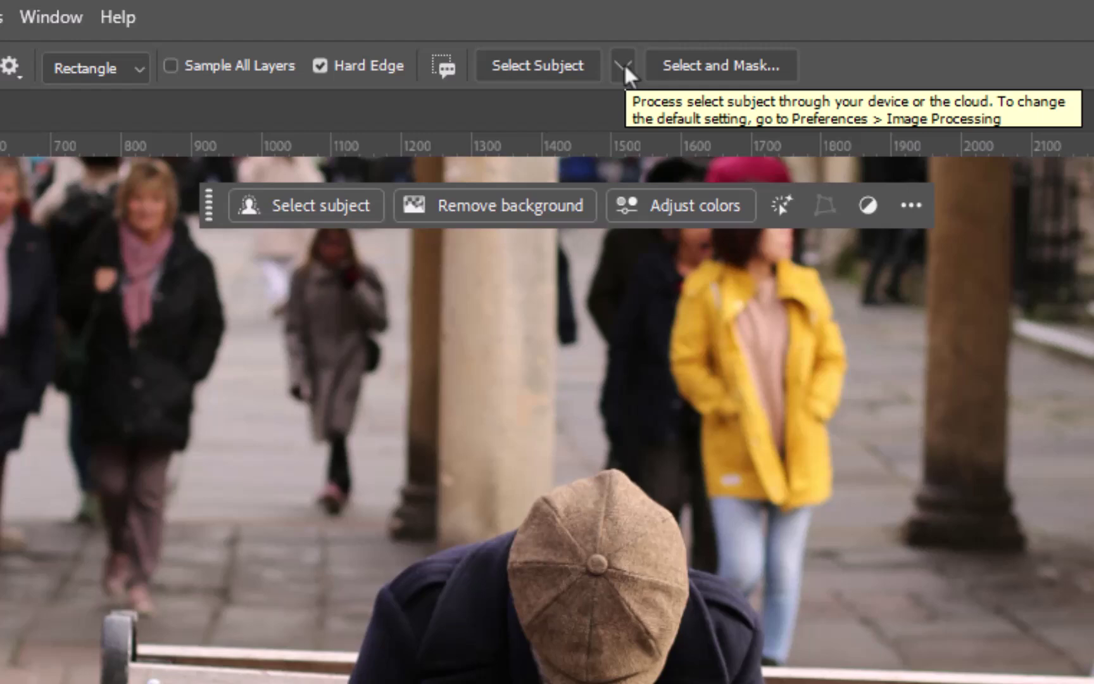
click(623, 66)
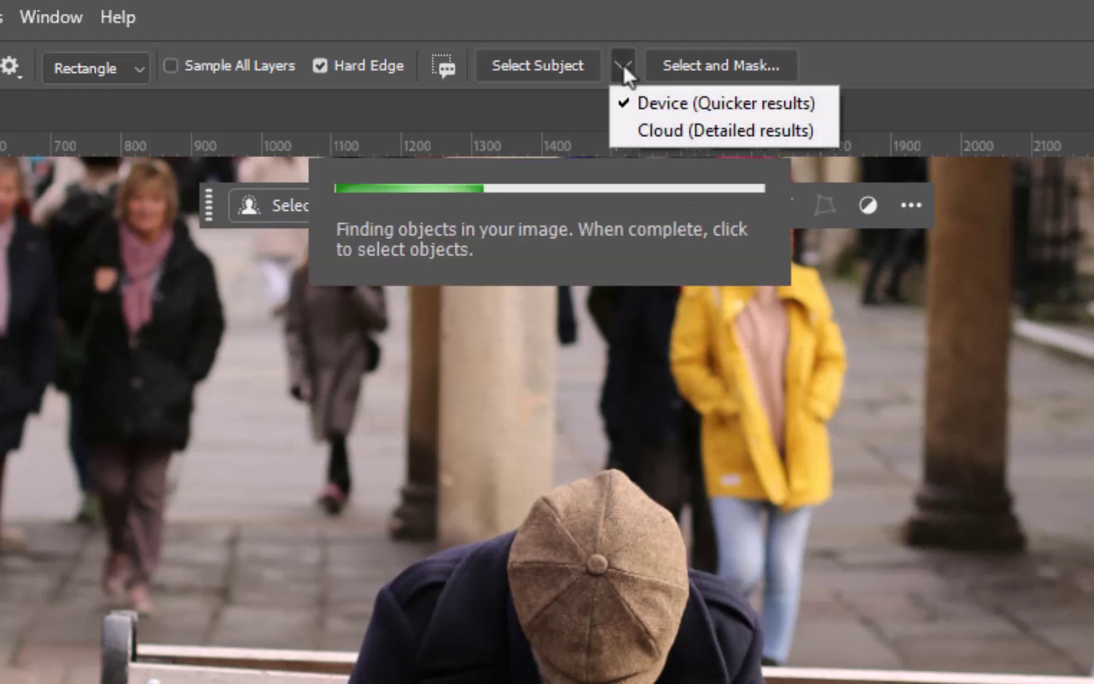
click(630, 131)
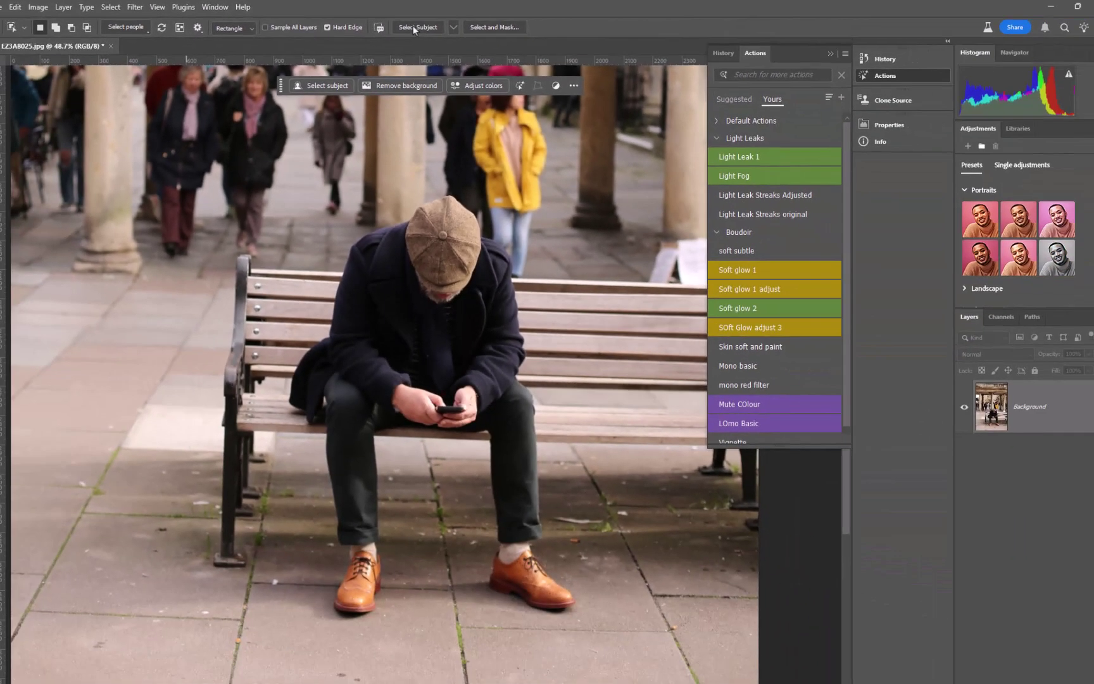
click(462, 45)
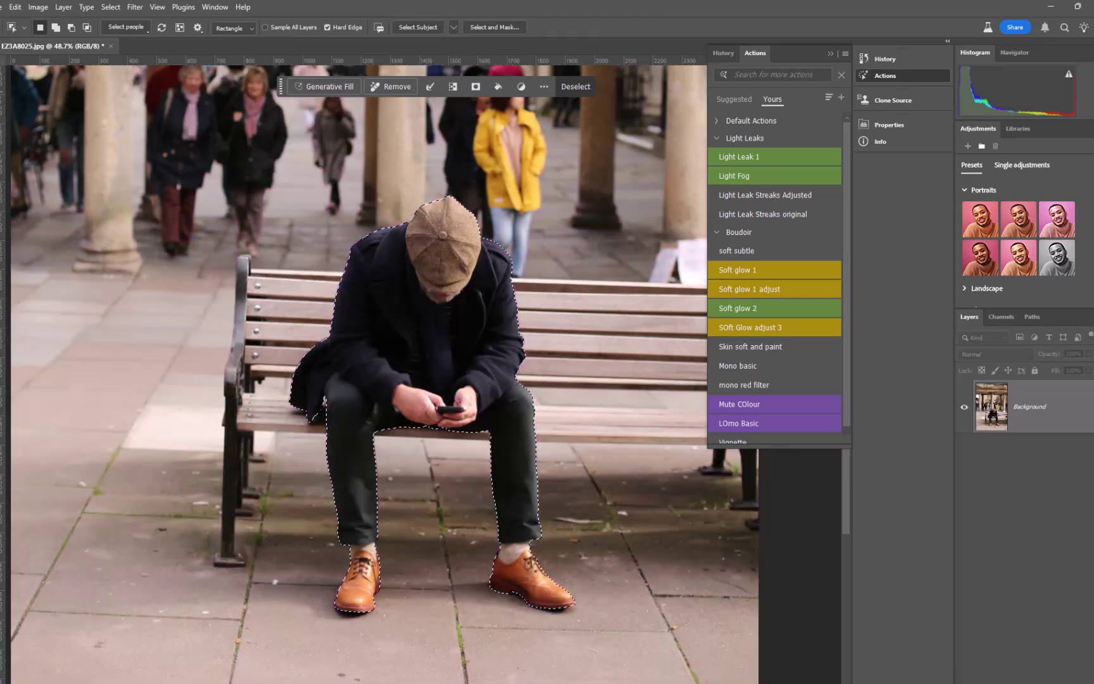
Add the shadows around the shoes and the bench seat beside the man to the selection with the Lasso, and remove the selected content.
key(l)
mouse_move(347, 555)
mouse_down()
mouse_move(250, 560)
mouse_move(207, 580)
mouse_move(272, 619)
mouse_move(379, 625)
mouse_move(445, 600)
mouse_move(581, 617)
mouse_move(577, 576)
mouse_move(496, 538)
mouse_move(379, 536)
mouse_up()
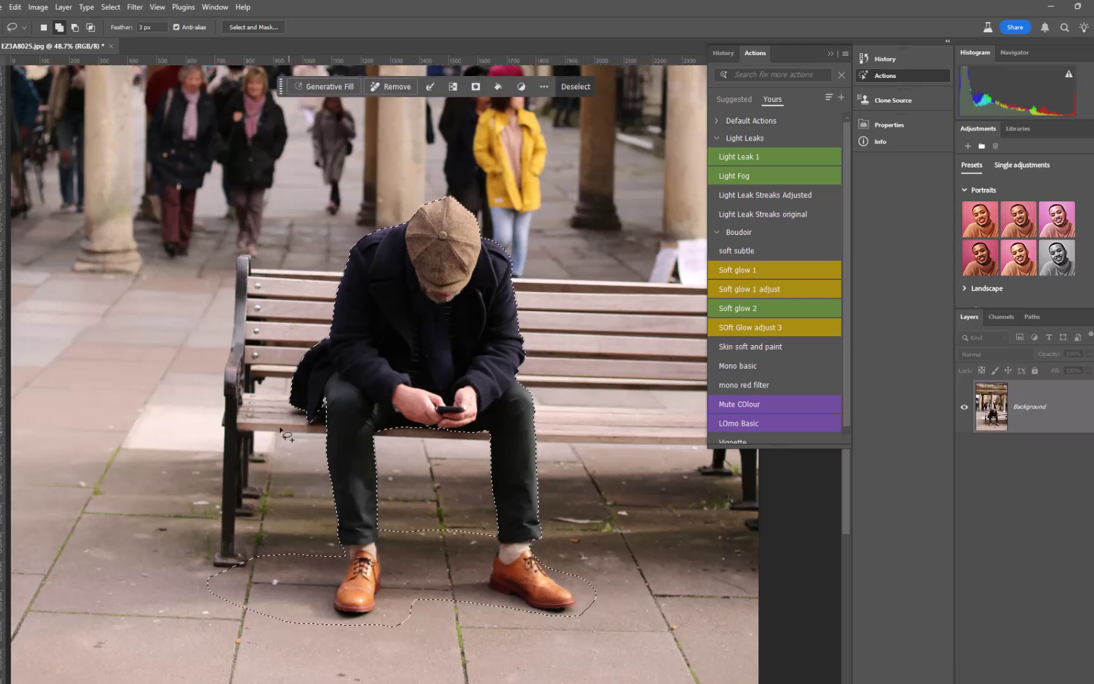
mouse_move(290, 403)
mouse_down()
mouse_move(256, 419)
mouse_move(339, 440)
mouse_move(499, 452)
mouse_move(522, 433)
mouse_move(503, 414)
mouse_up()
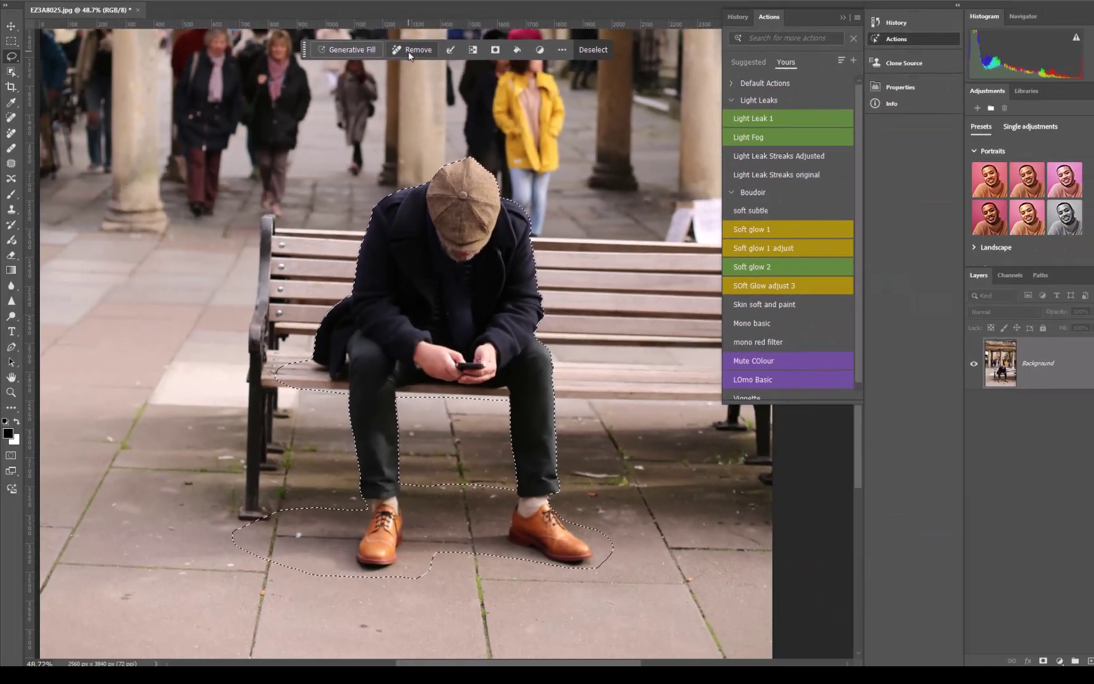
click(409, 50)
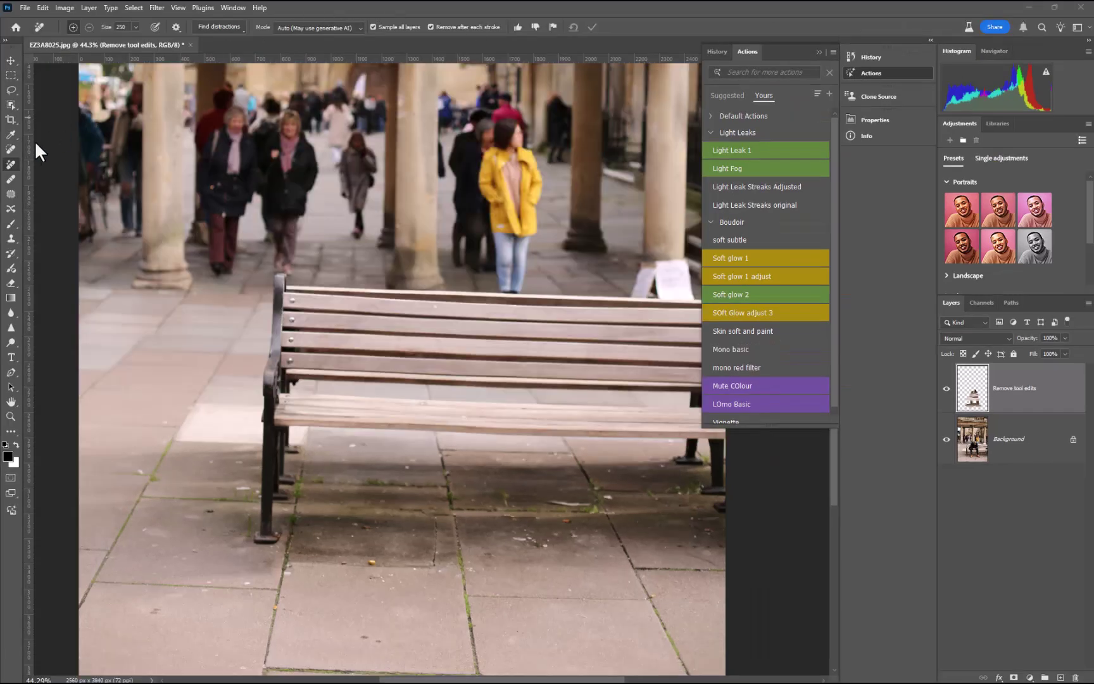
Open the recent file 606_CUBA_.JPG.
click(17, 26)
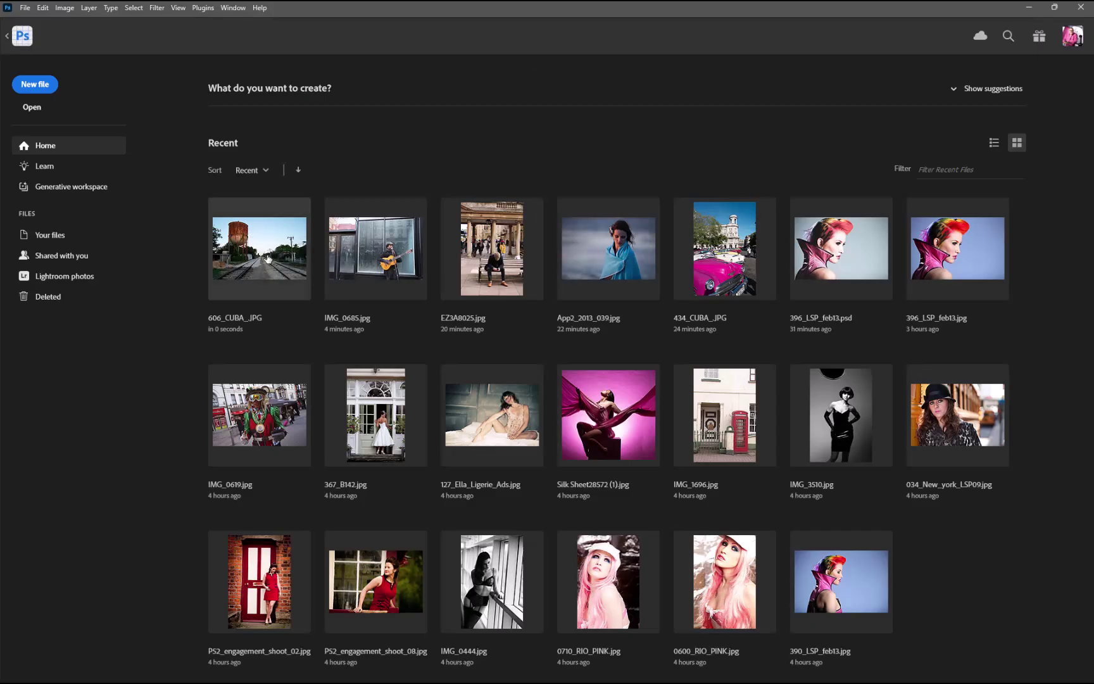
click(268, 259)
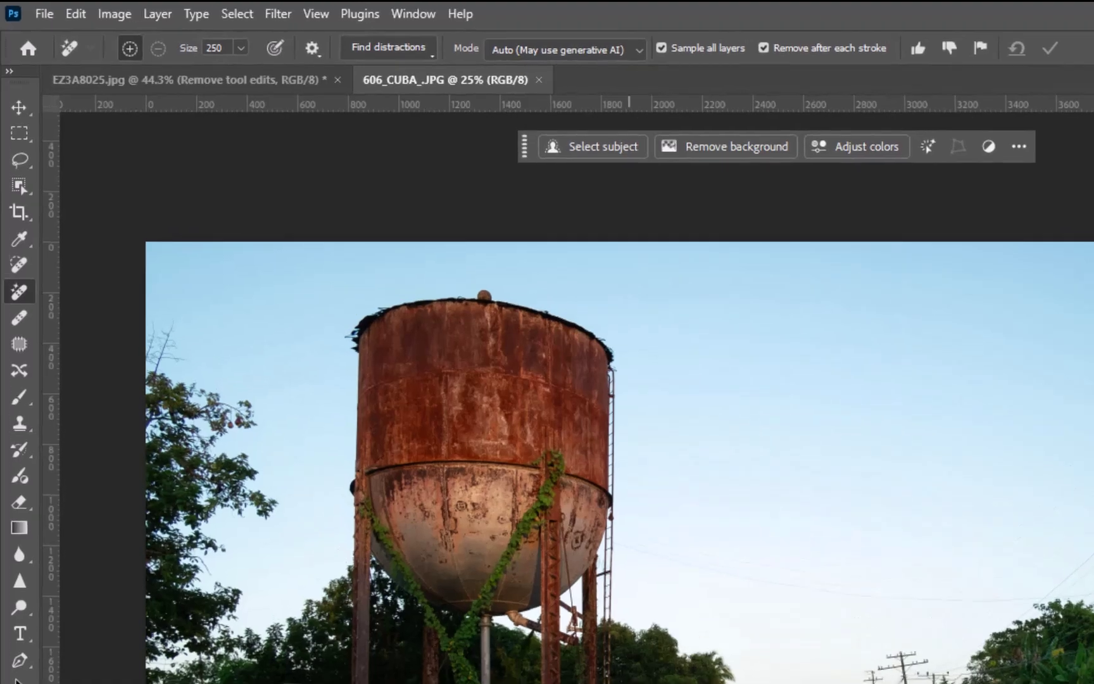
Paint with the Remove tool over the concrete pipes near the water tower and the low wooden cart beside the railway track.
scroll(317, 658, up, 5)
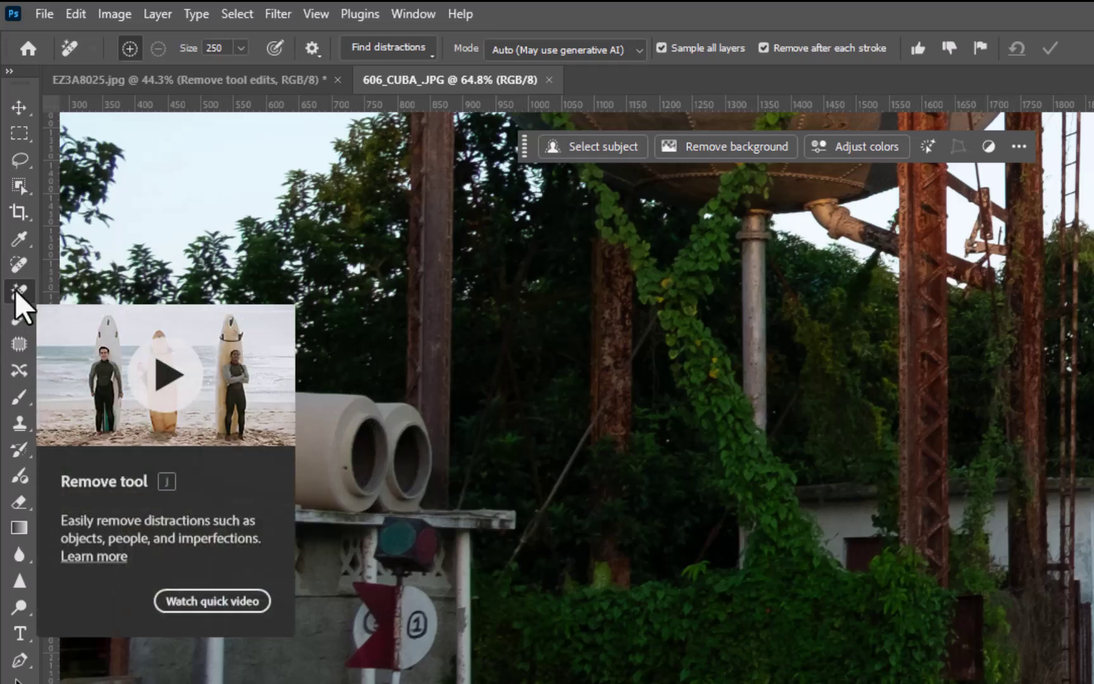
drag(252, 423, 374, 450)
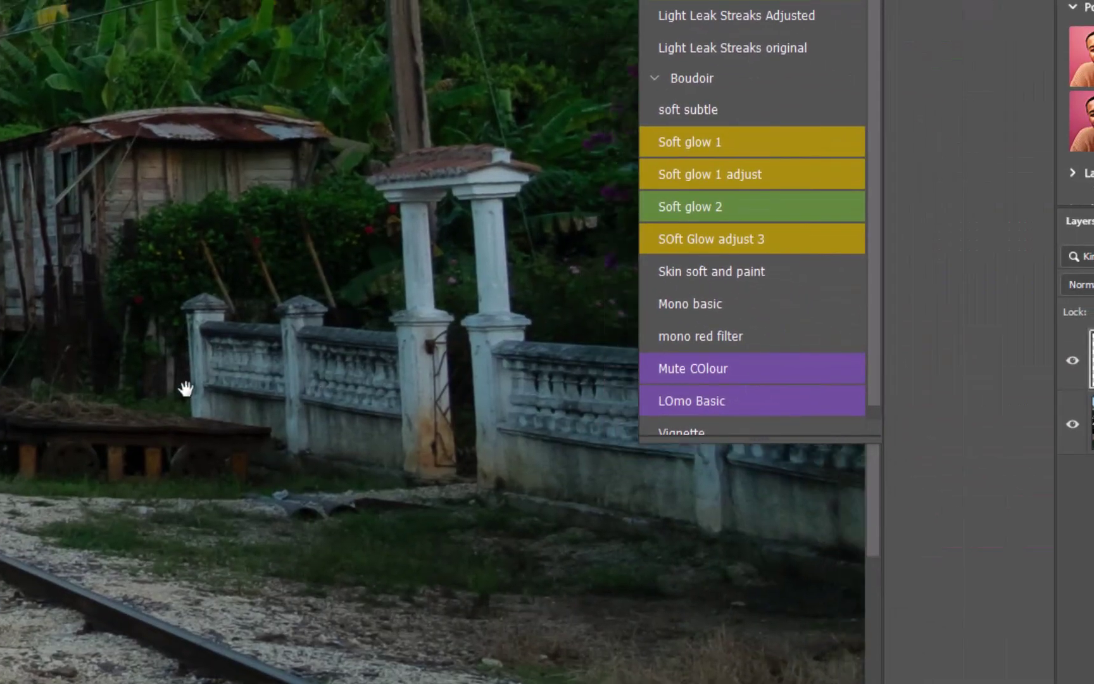
mouse_move(186, 388)
mouse_down()
mouse_move(88, 340)
mouse_move(171, 396)
mouse_move(63, 392)
mouse_up()
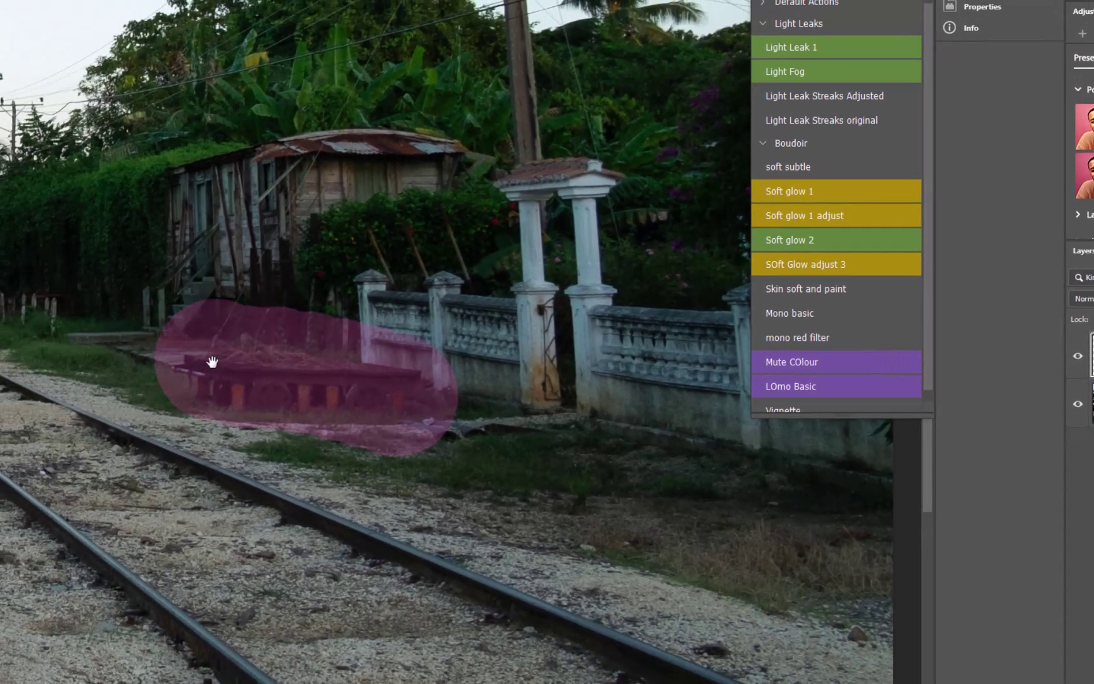